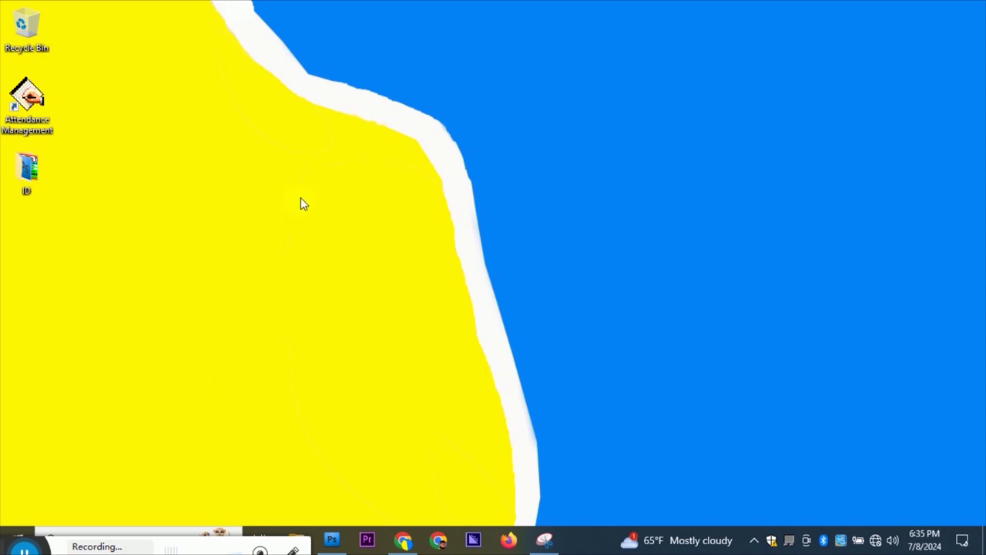
# Refresh the Windows desktop three times from its right-click menu.
pyautogui.rightClick(271, 57)
pyautogui.click(304, 96)
pyautogui.rightClick(303, 94)
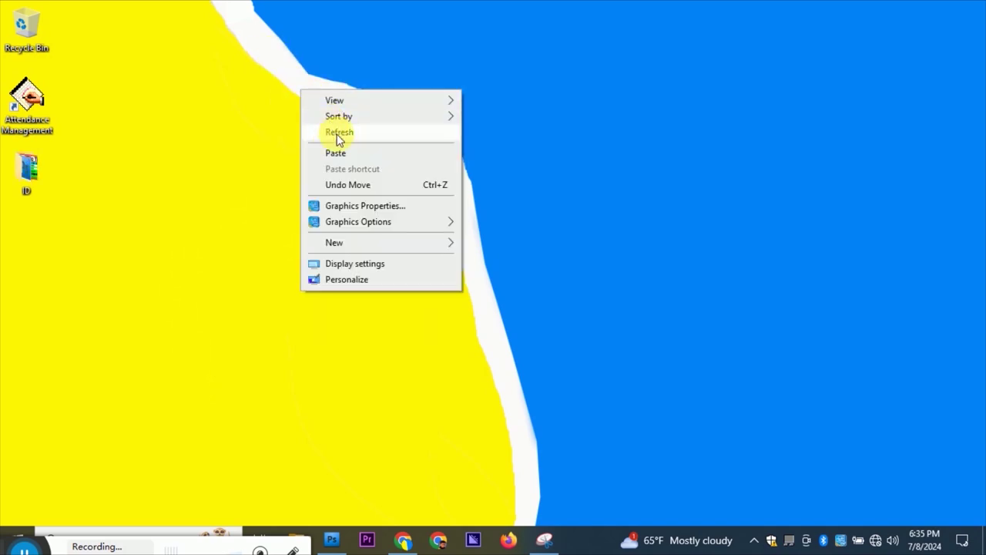
pyautogui.click(337, 131)
pyautogui.rightClick(255, 112)
pyautogui.click(288, 160)
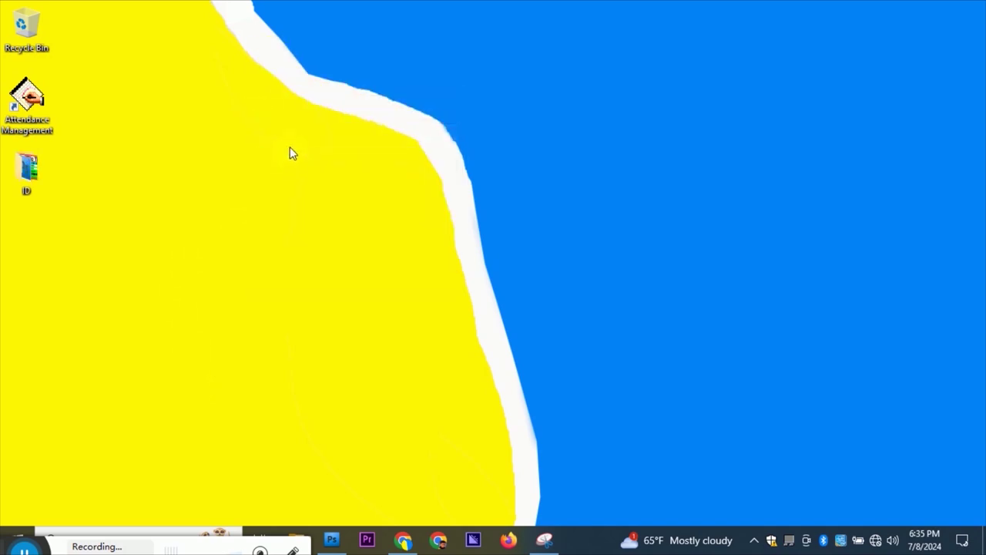
# Move the Attendance Management shortcut to the right side of the desktop and launch it.
pyautogui.moveTo(47, 119); pyautogui.dragTo(575, 91)
pyautogui.click(608, 241)
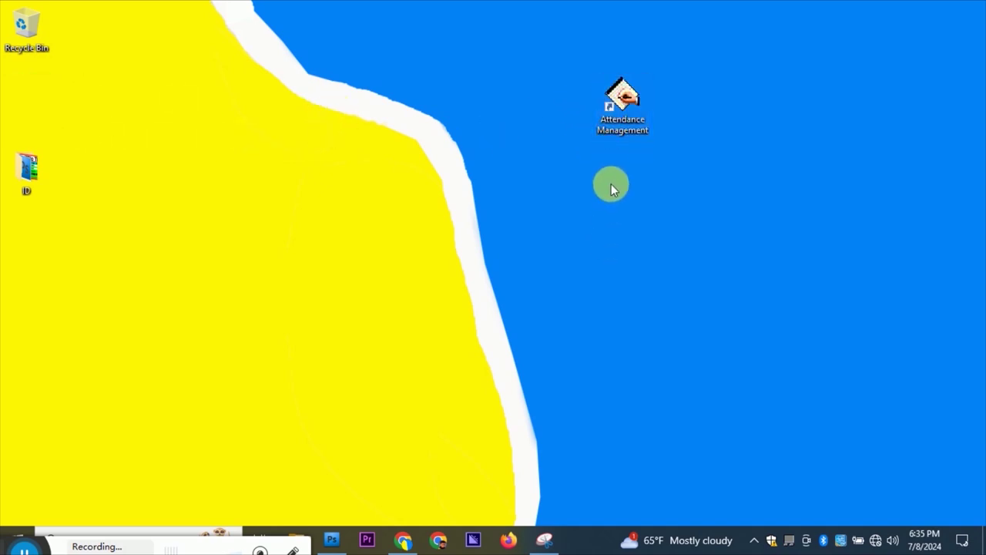
pyautogui.doubleClick(626, 96)
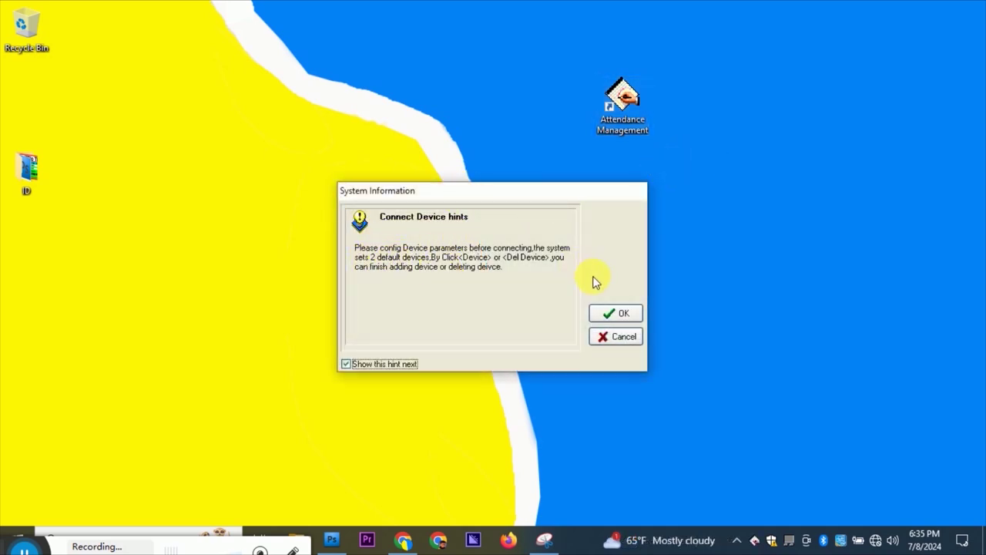
# Dismiss the Connect Device hint and view the HR device (192.168.1.21, port 4370) in the Machine List.
pyautogui.click(621, 313)
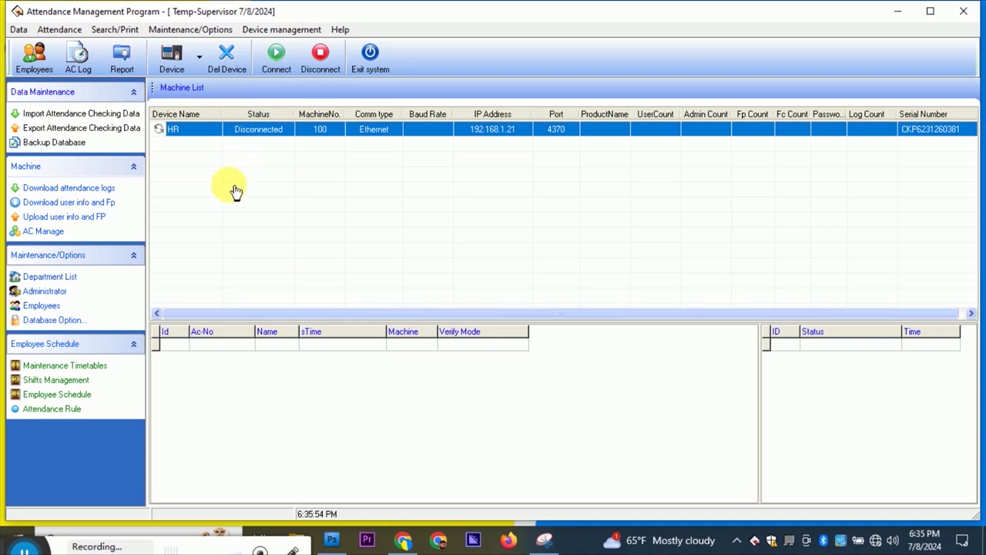
pyautogui.click(197, 137)
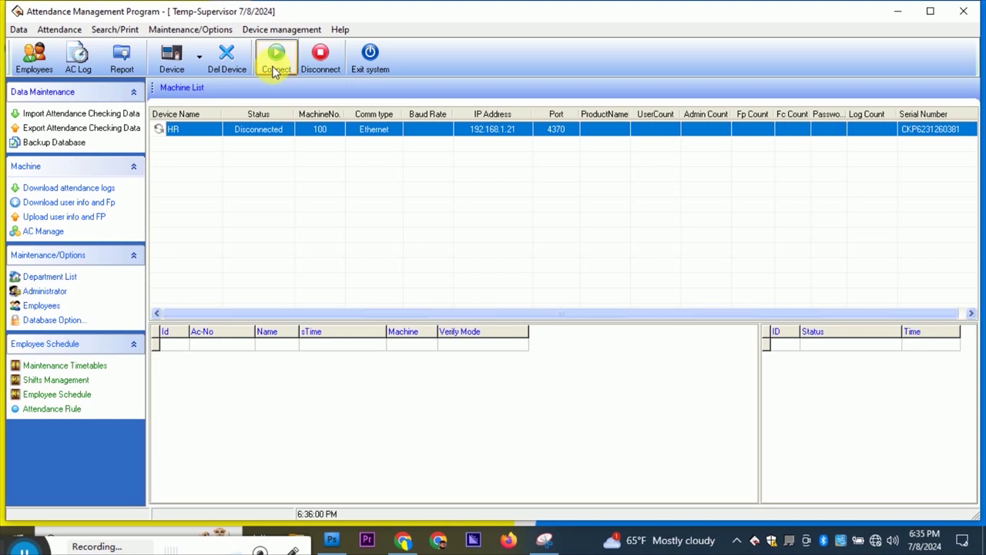
pyautogui.click(167, 131)
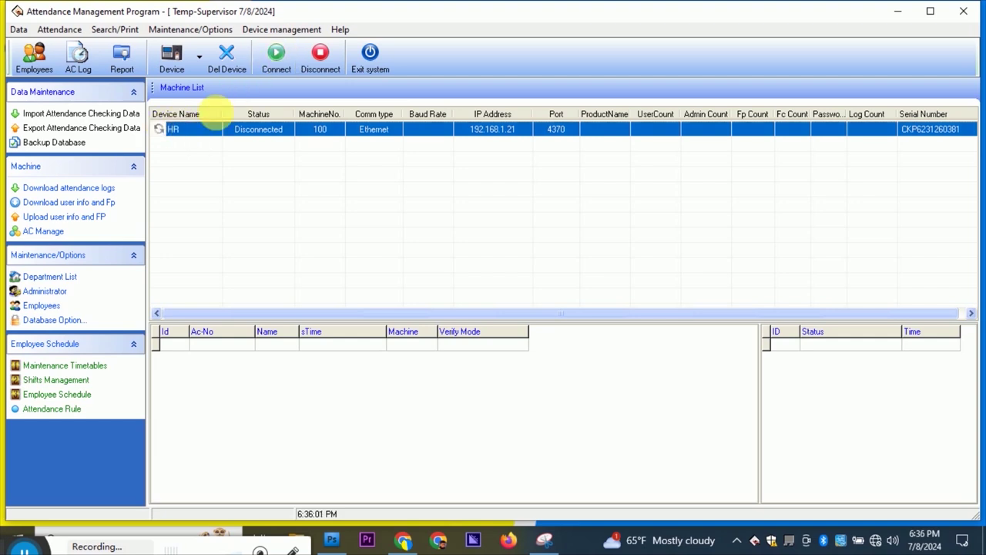
pyautogui.click(222, 165)
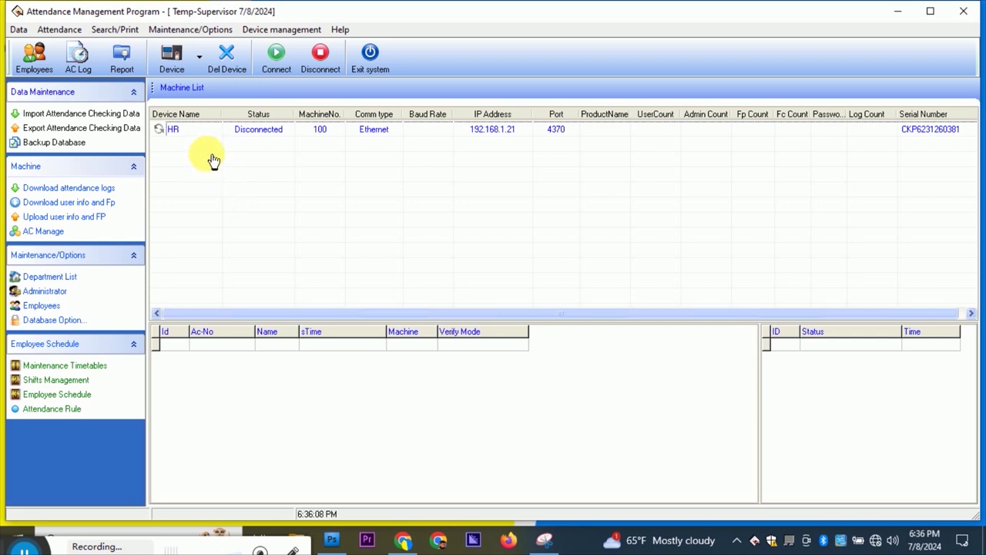
pyautogui.moveTo(207, 153); pyautogui.dragTo(250, 308)
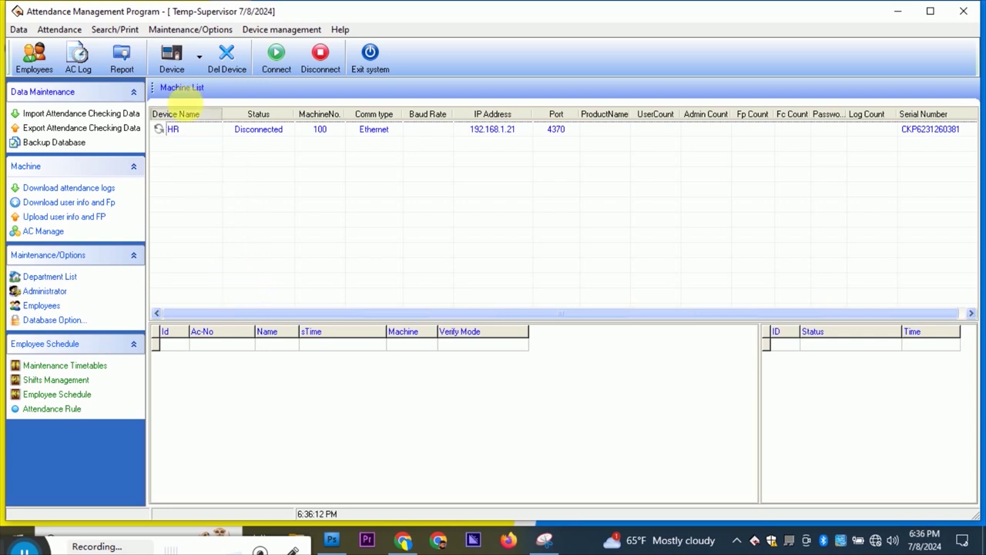
# Connect to the HR device so it reports iFace950, UserCount 4 and Log Count 104.
pyautogui.click(199, 59)
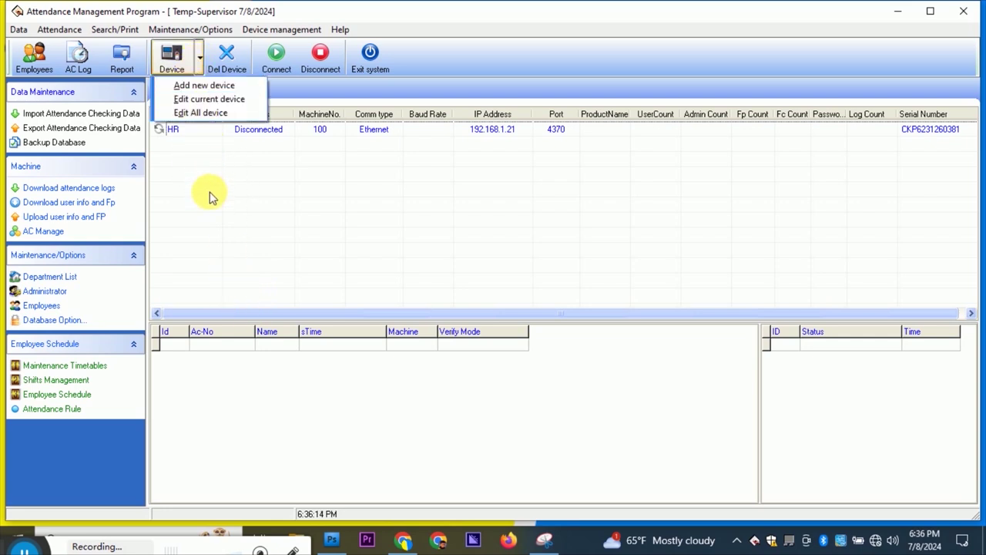
pyautogui.click(240, 208)
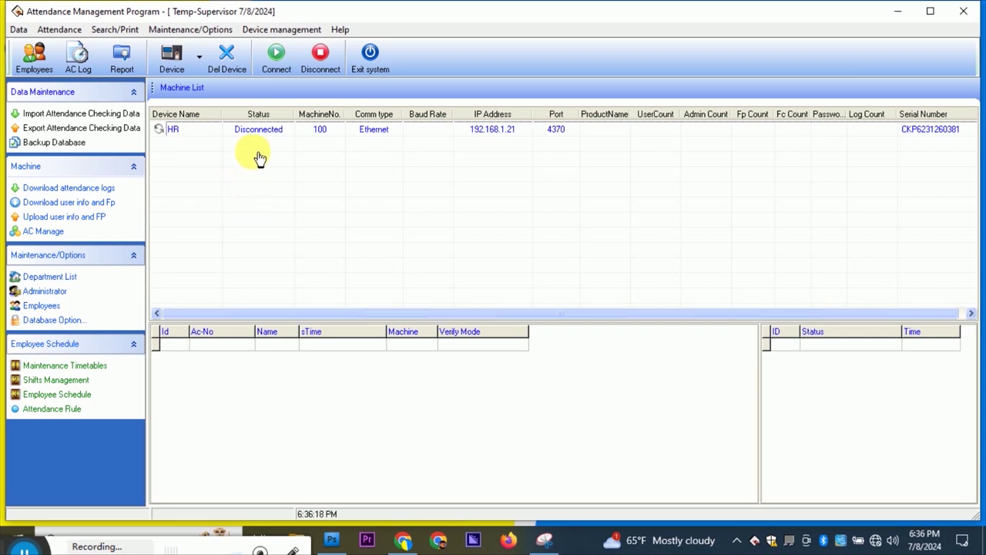
pyautogui.click(180, 131)
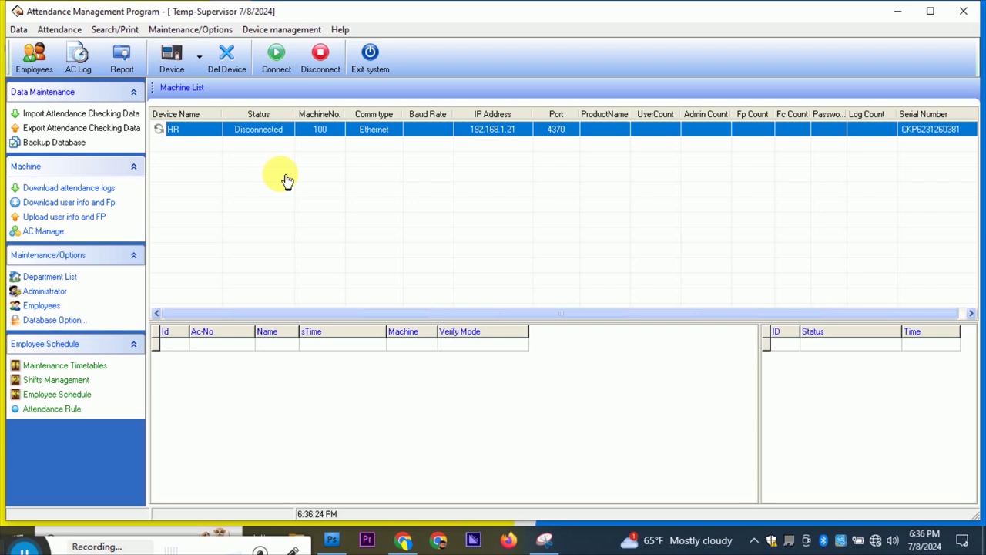
pyautogui.click(276, 56)
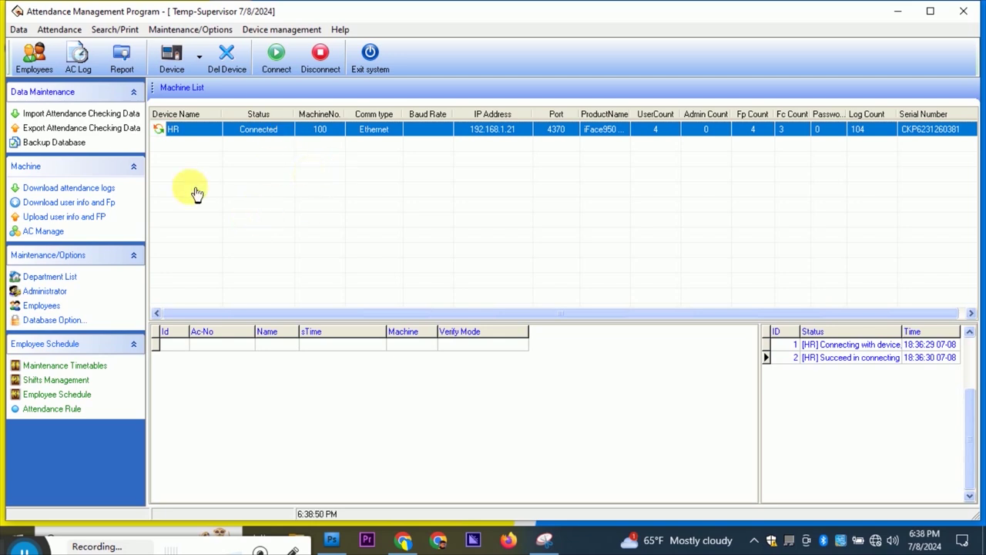
# Open Department Management from the Maintenance/Options menu and start adding a department under OUR COMPANY.
pyautogui.click(192, 30)
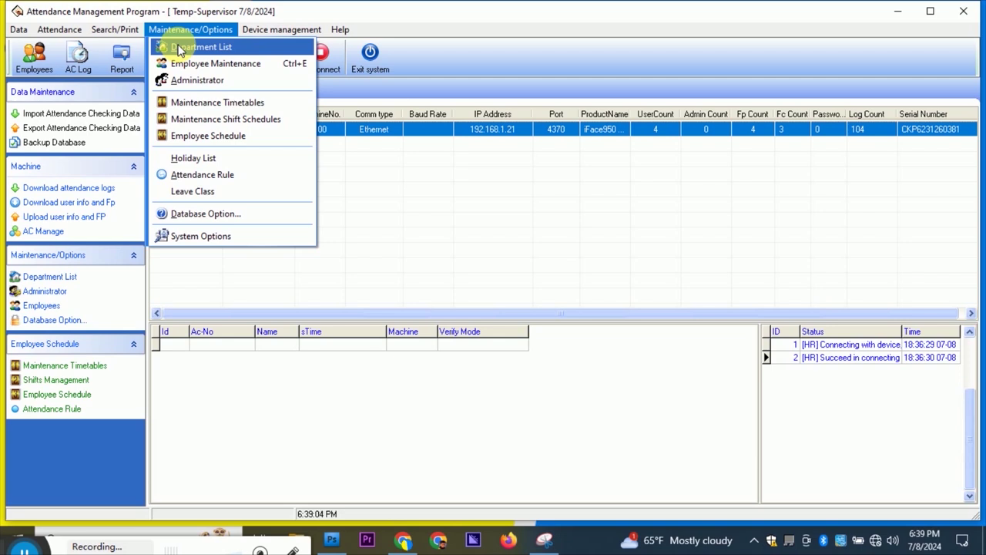
pyautogui.click(352, 270)
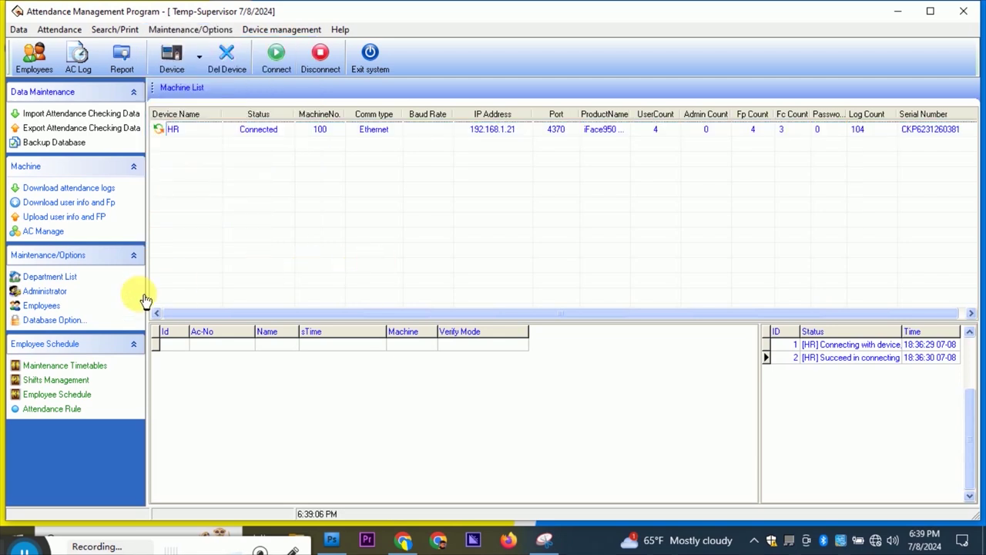
pyautogui.click(50, 278)
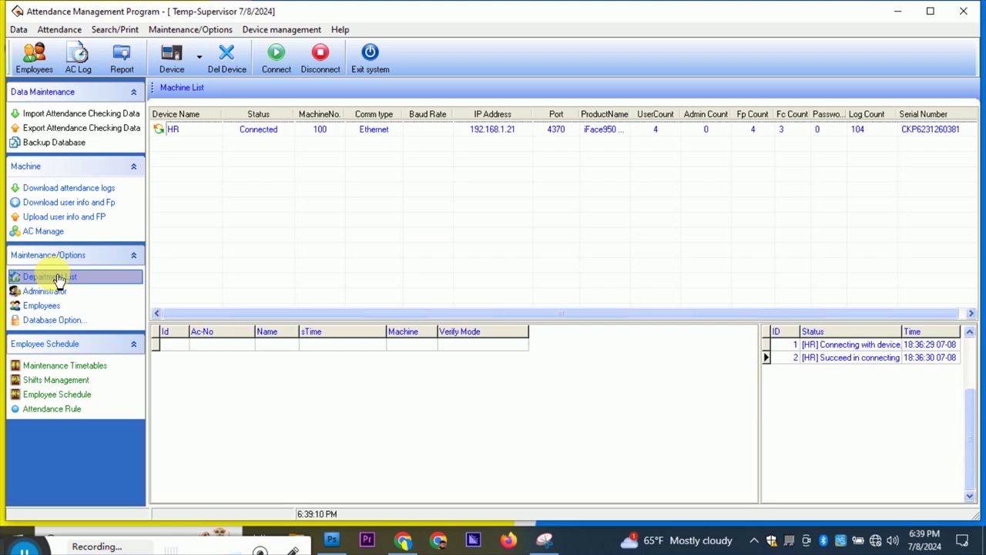
pyautogui.click(115, 231)
pyautogui.click(185, 31)
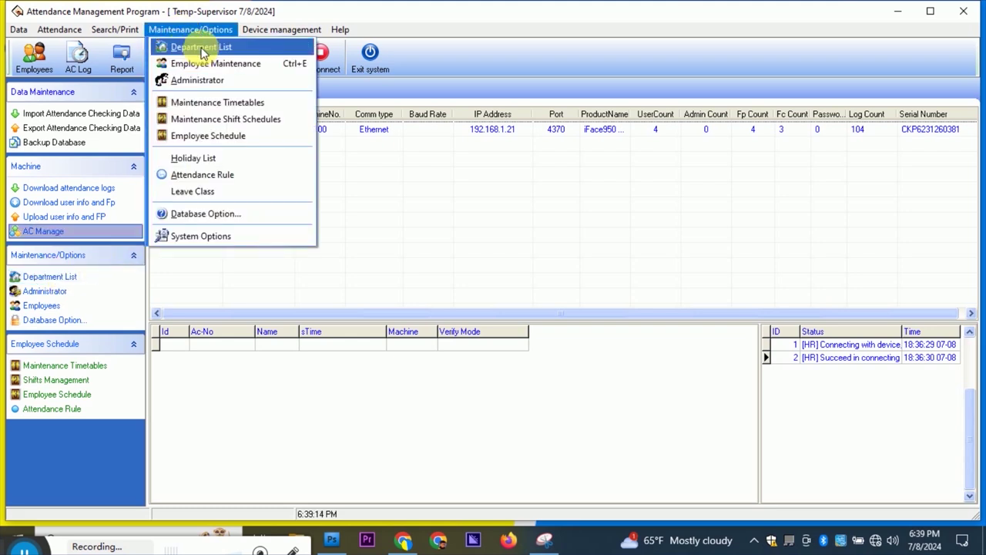
pyautogui.click(202, 49)
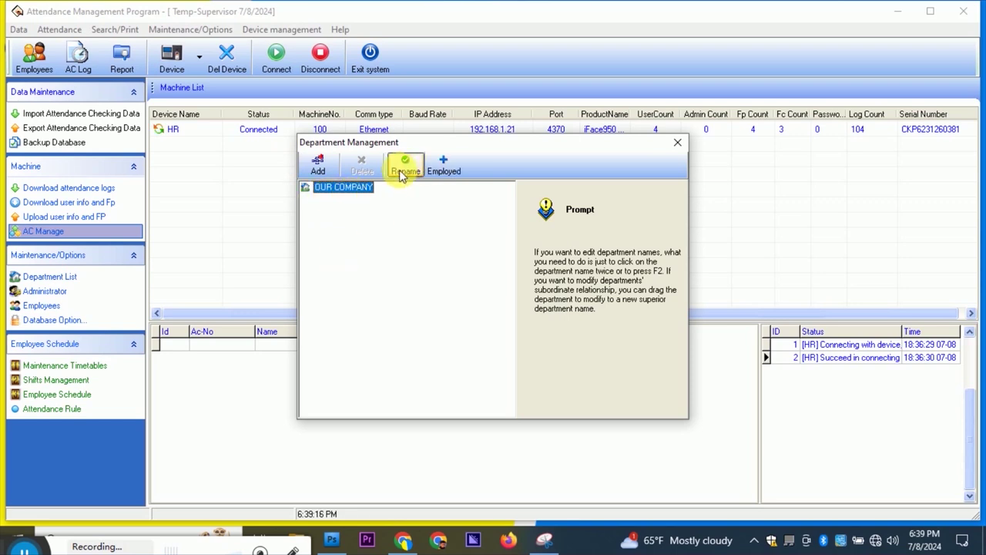
pyautogui.click(320, 166)
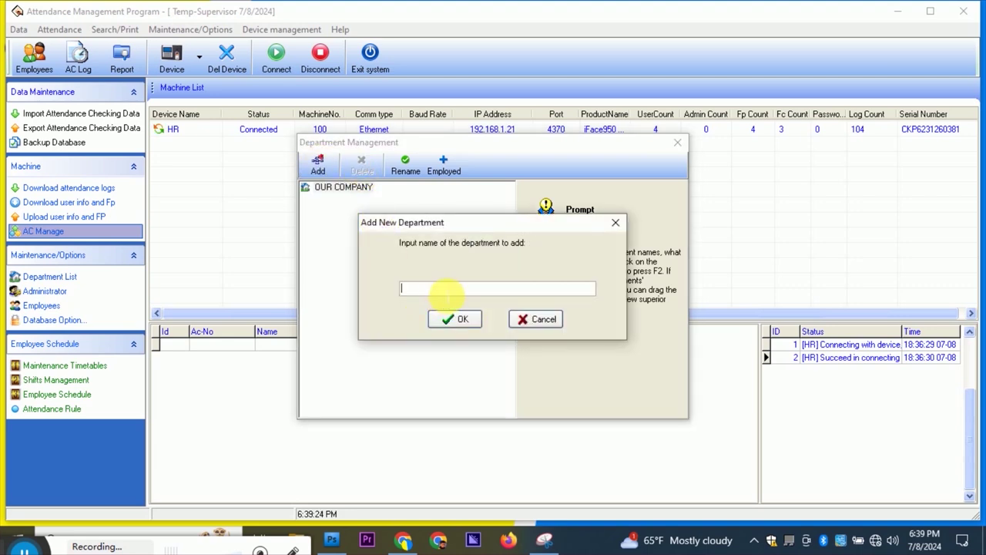
# Type 'Automation Technology And' as the new department's name.
pyautogui.write('Automation Techn')
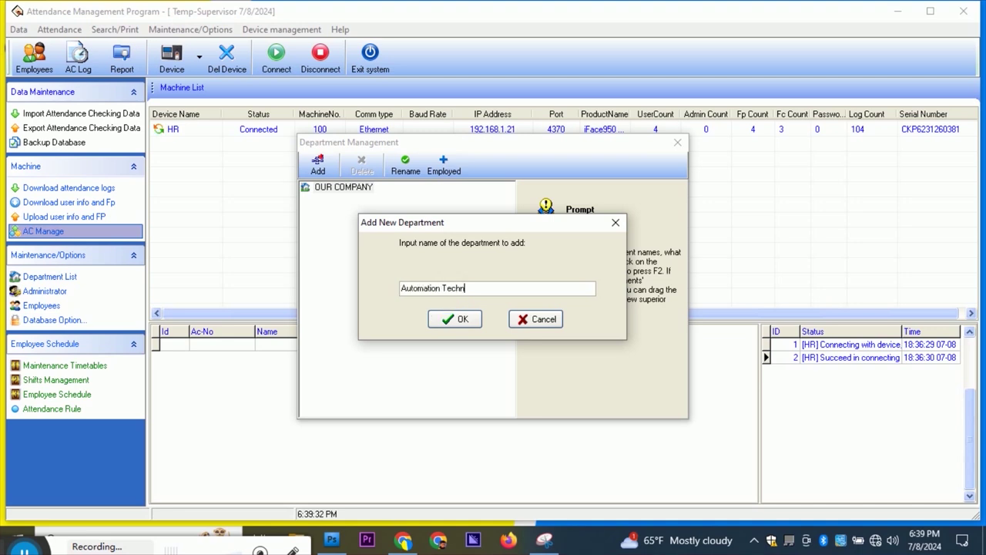
pyautogui.write('ology And')
# Confirm the Automation Technology & EM department and add an ICT department under OUR COMPANY.
pyautogui.click(453, 320)
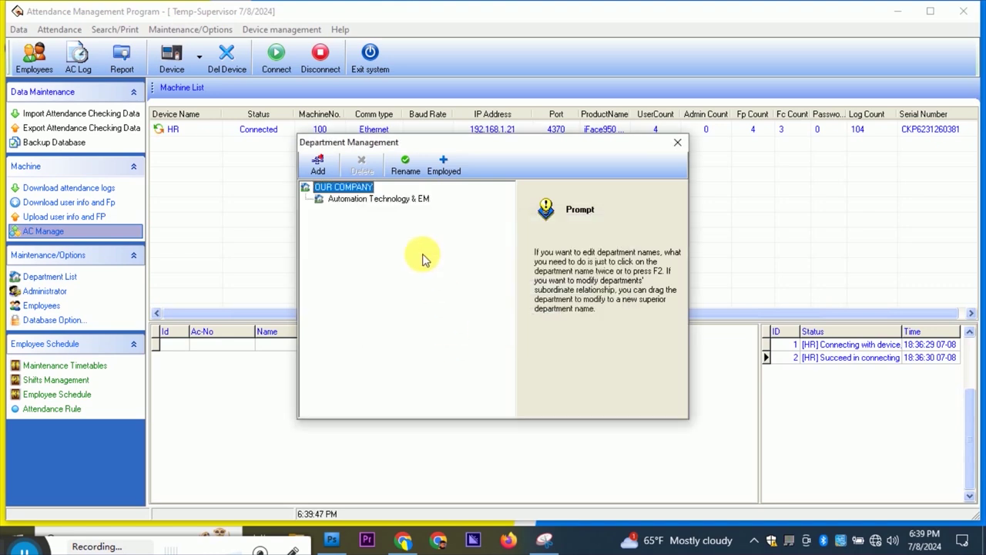
pyautogui.click(355, 198)
pyautogui.click(348, 190)
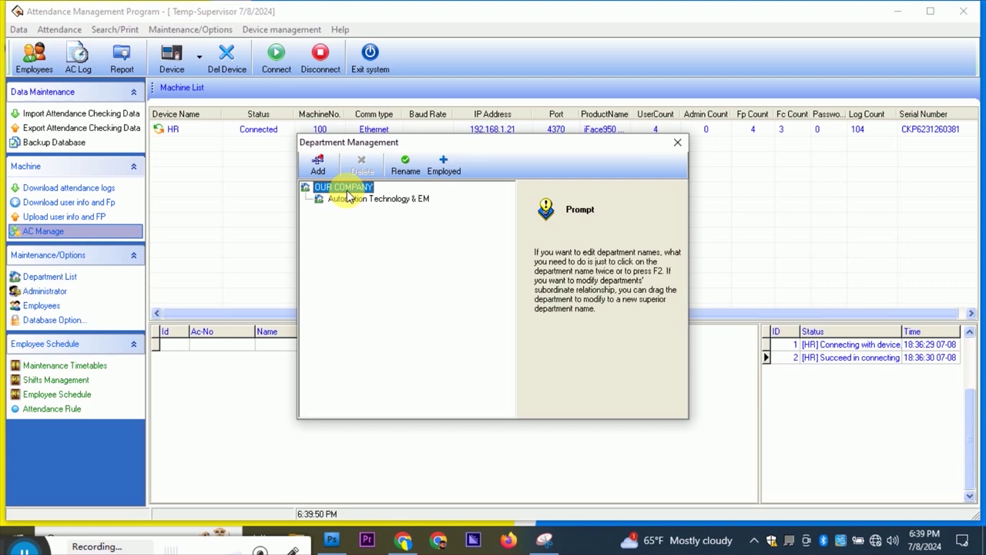
pyautogui.click(319, 162)
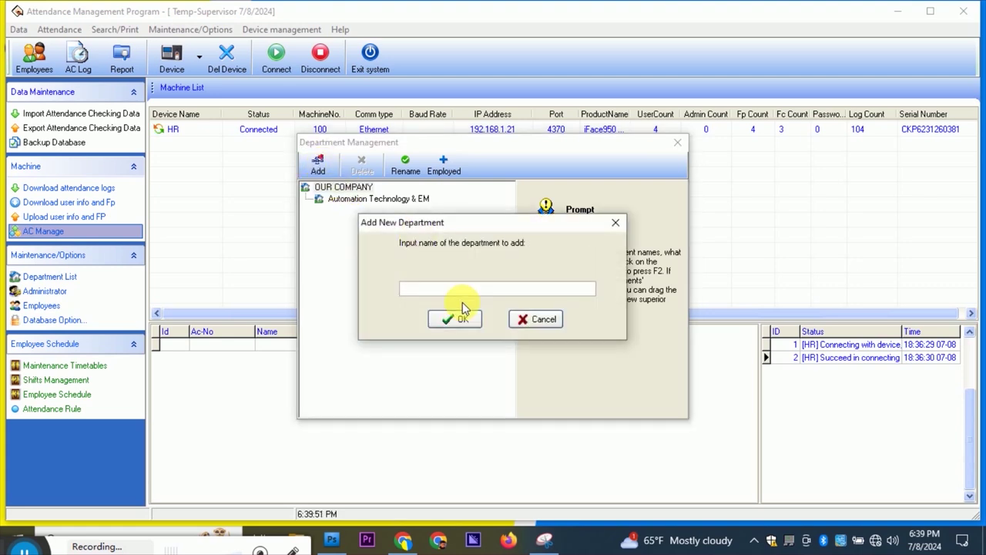
pyautogui.click(443, 290)
pyautogui.write('ICT')
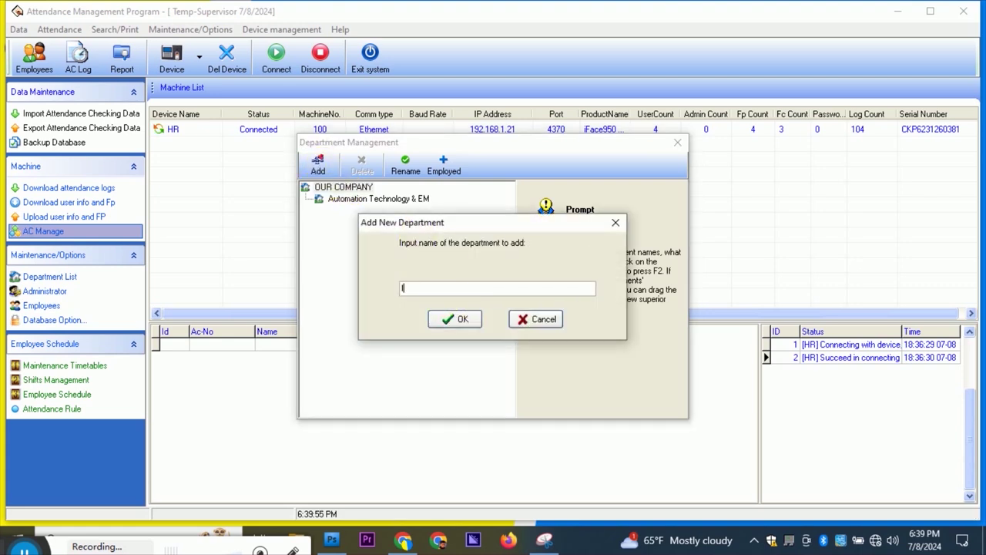
pyautogui.click(453, 317)
# Add the Enforcement department under OUR COMPANY.
pyautogui.click(319, 165)
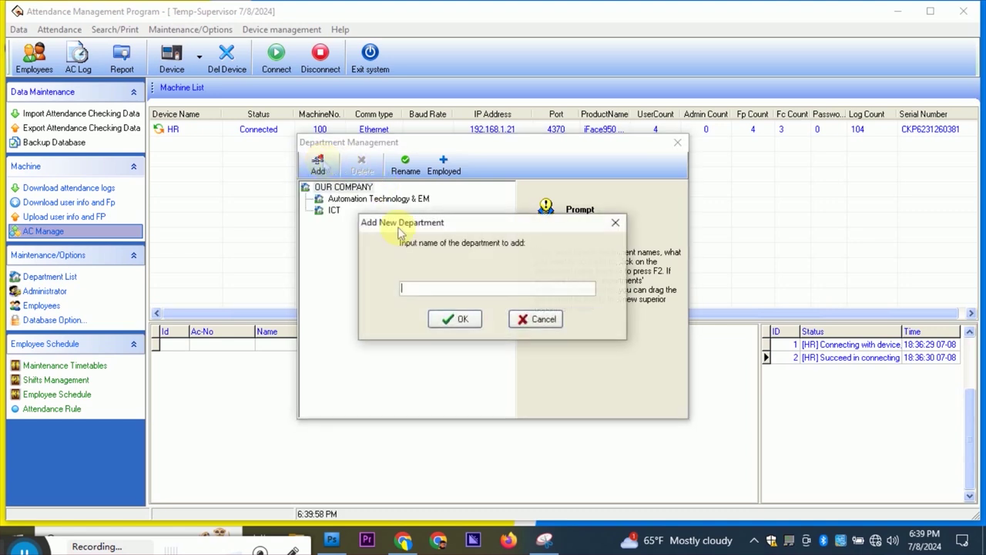
pyautogui.click(414, 286)
pyautogui.write('Enf')
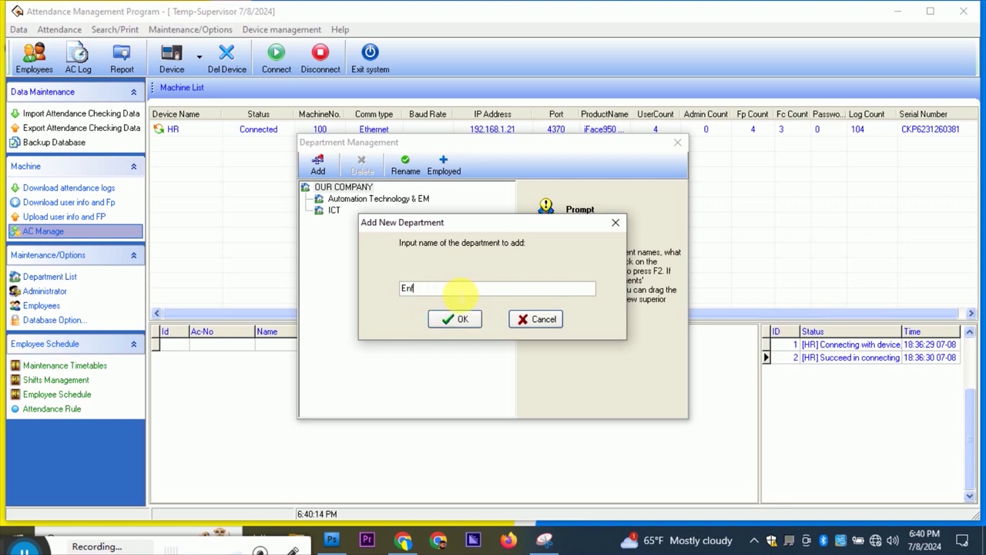
pyautogui.write('orcement')
pyautogui.click(455, 319)
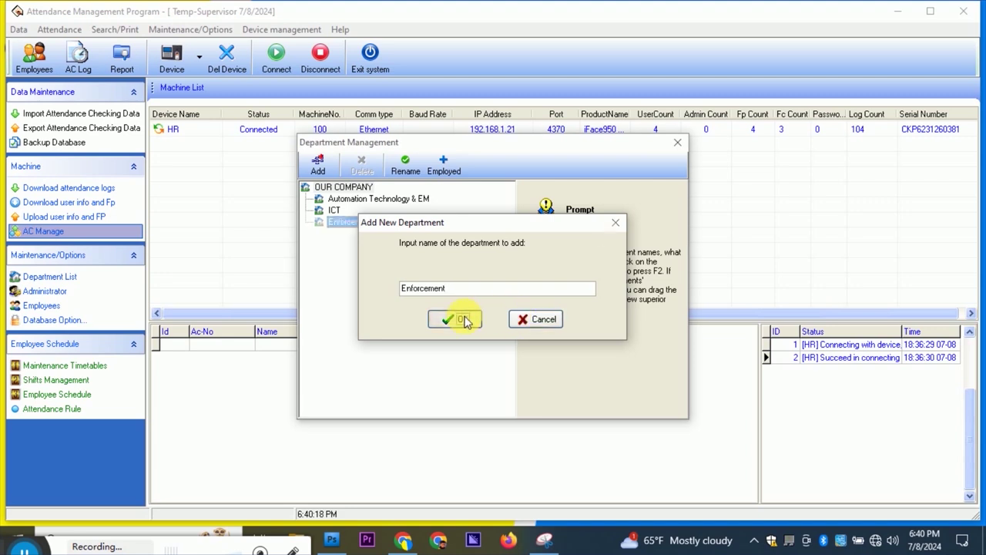
# Add the HR, Billing, Finance, Law and DCOM departments under OUR COMPANY.
pyautogui.click(318, 164)
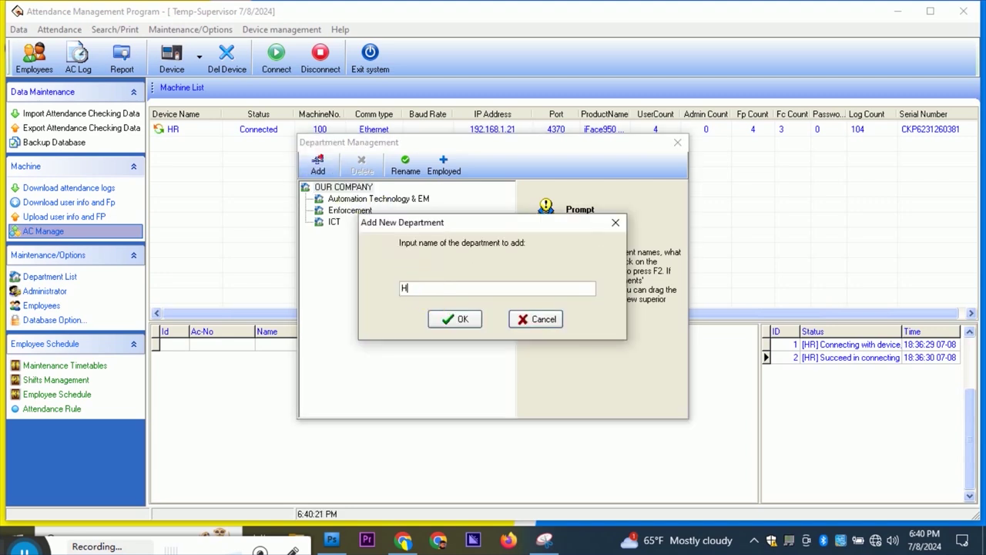
pyautogui.click(468, 321)
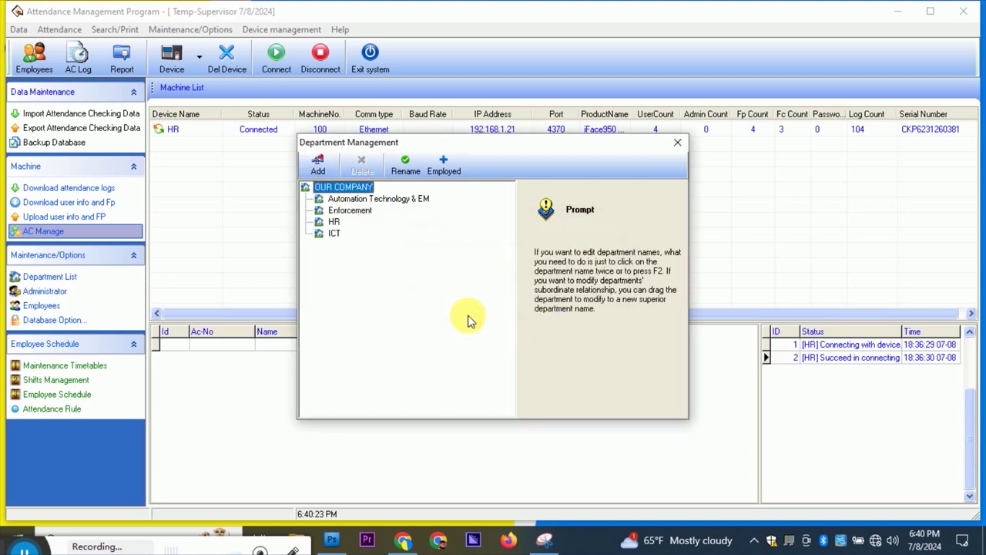
pyautogui.click(319, 166)
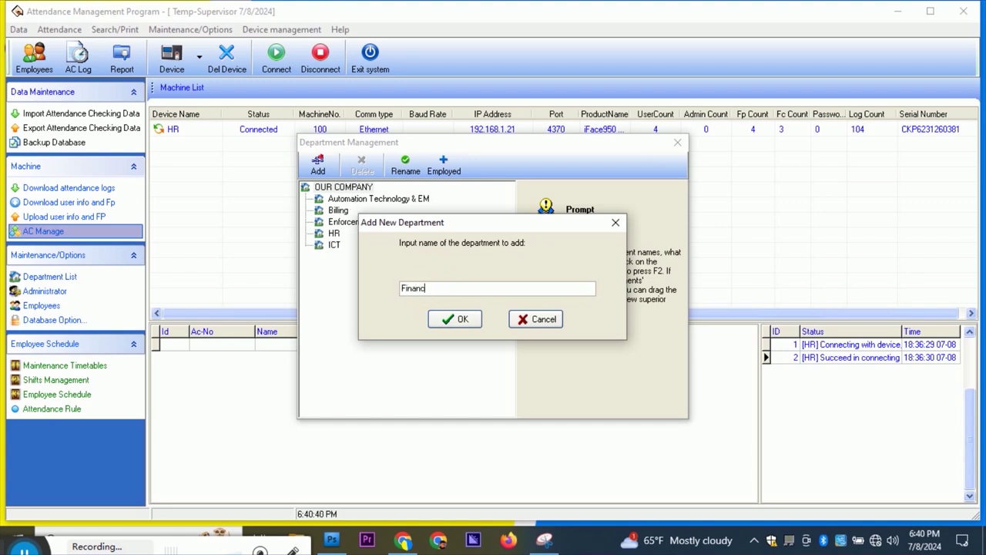
pyautogui.click(454, 321)
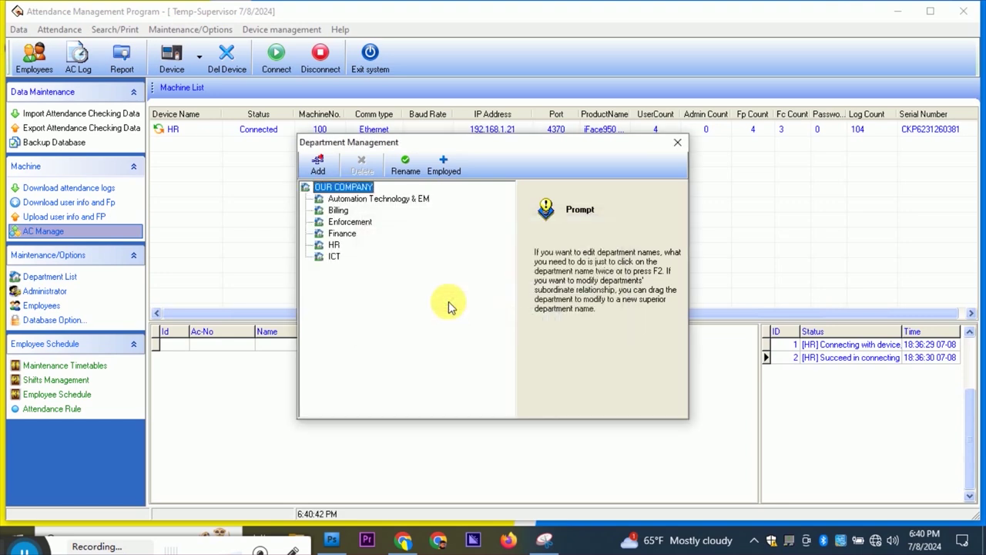
pyautogui.click(318, 164)
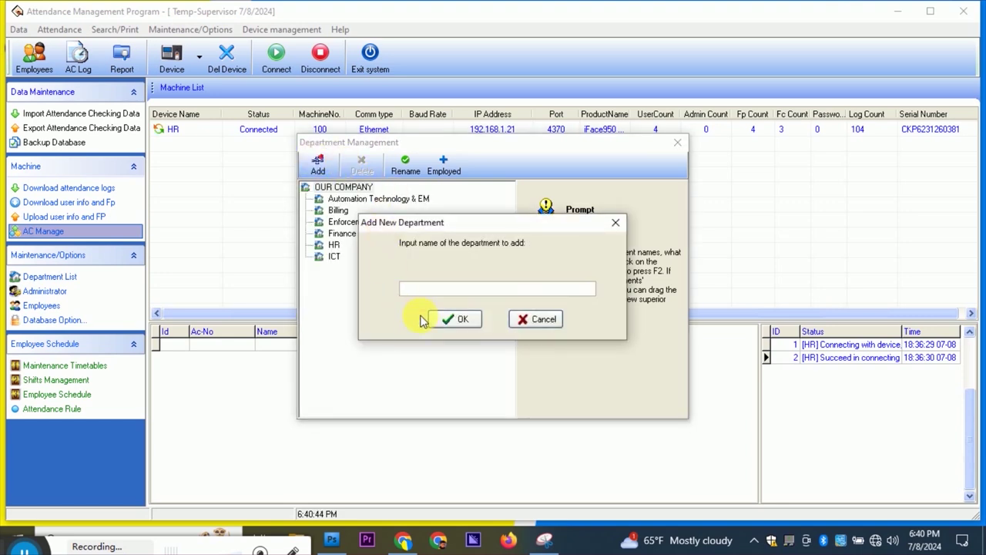
pyautogui.press('Return')
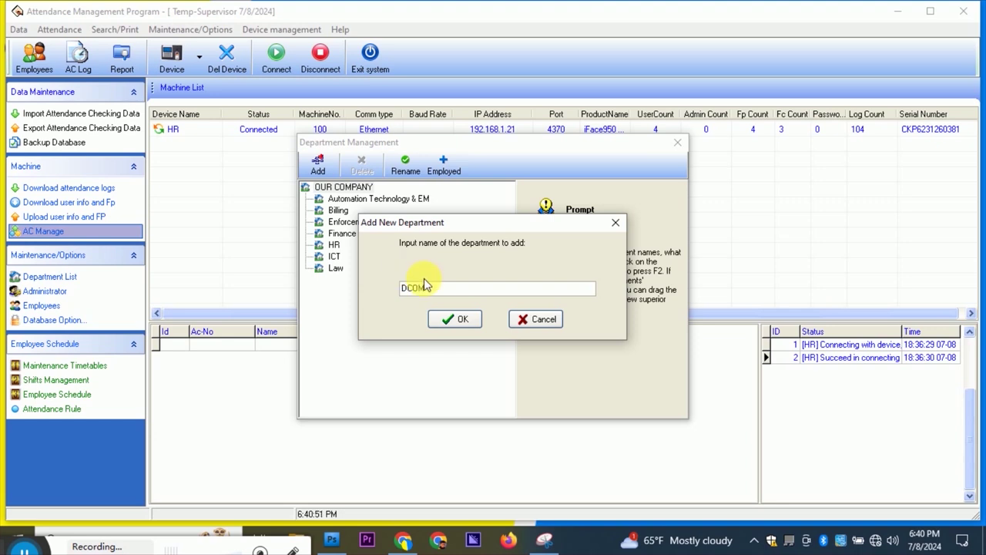
pyautogui.click(456, 319)
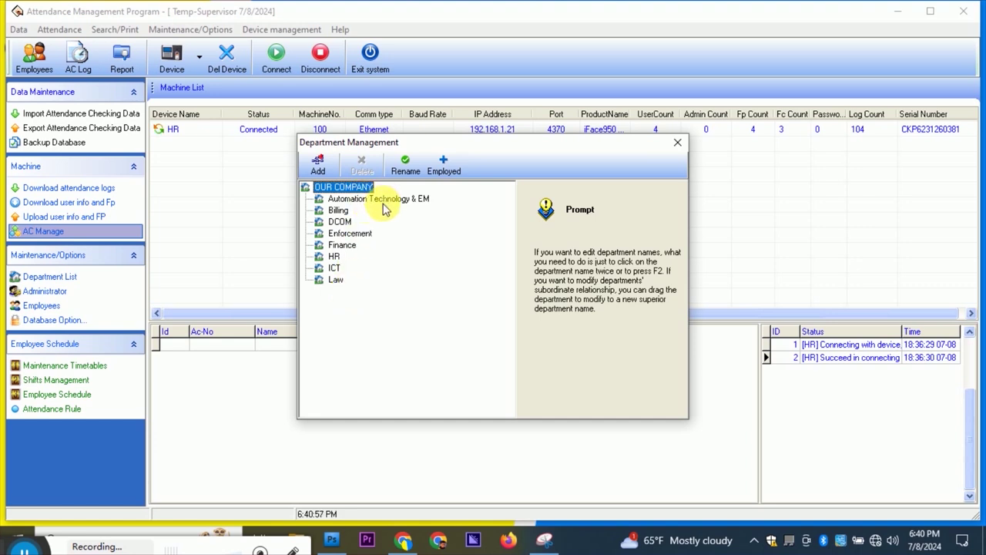
pyautogui.click(339, 199)
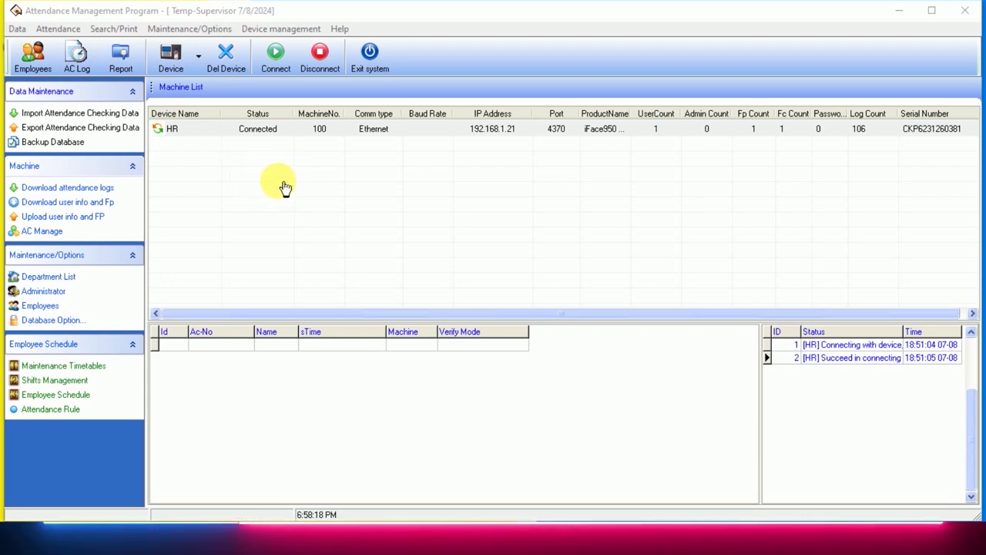
# Check the new departments in the Employees and Department List windows, then close both back to the Machine List.
pyautogui.click(33, 58)
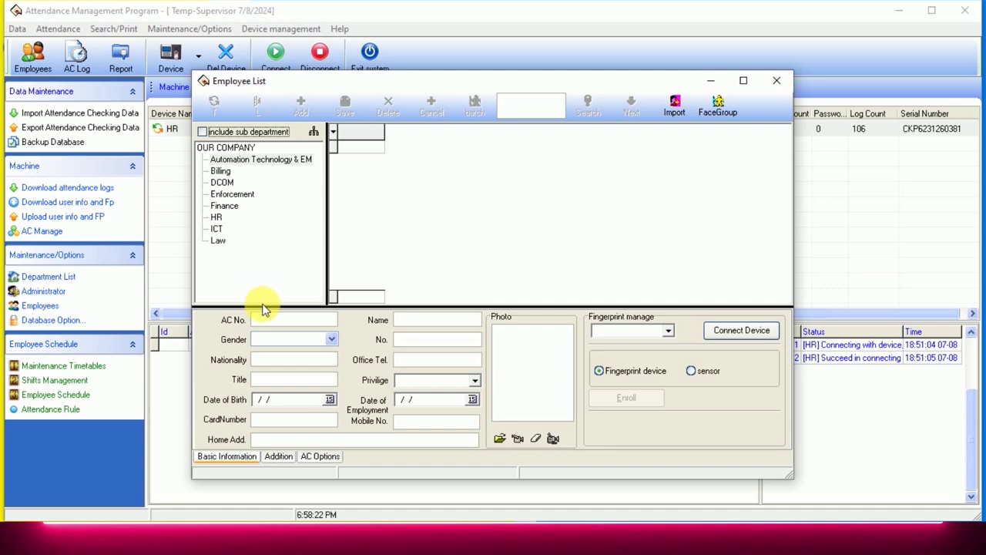
pyautogui.click(777, 80)
pyautogui.click(44, 277)
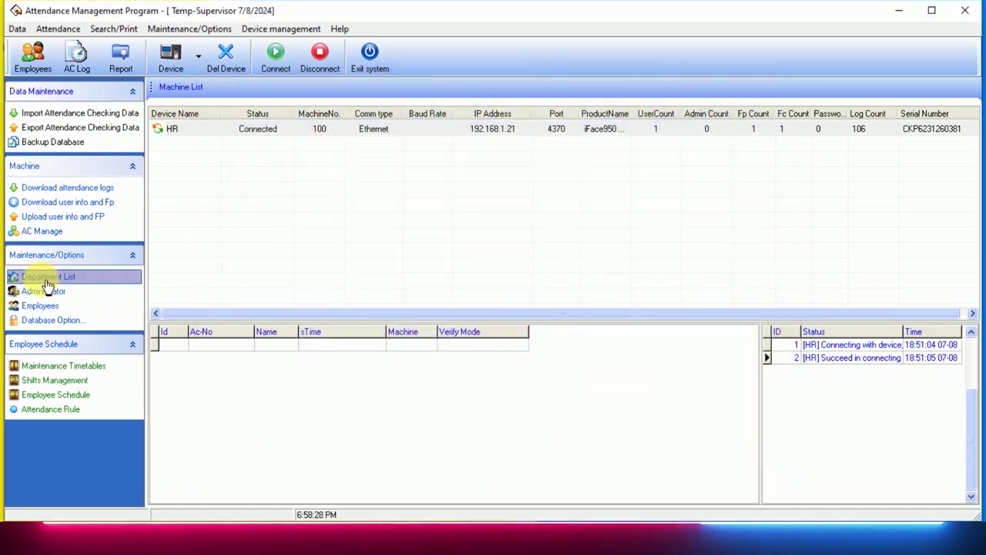
pyautogui.click(337, 209)
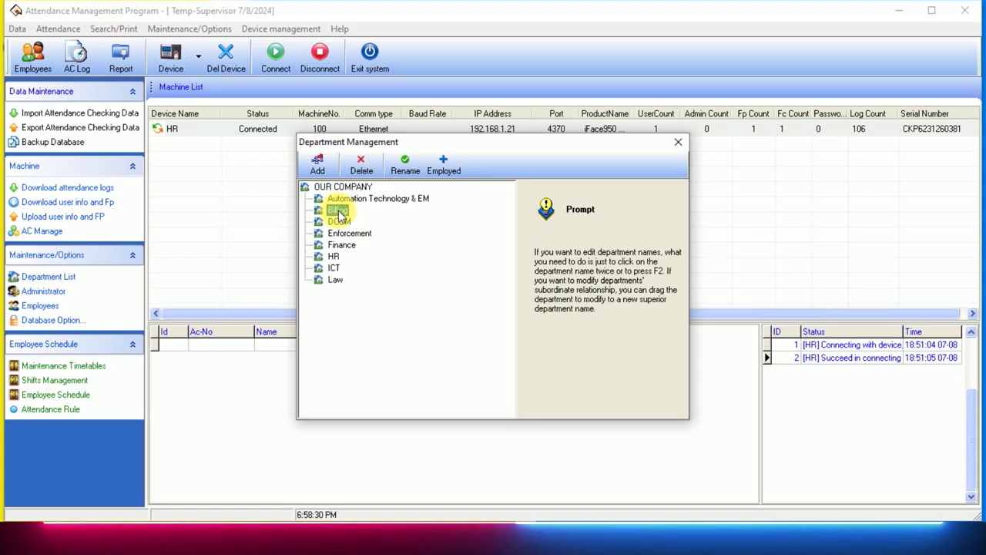
pyautogui.click(678, 143)
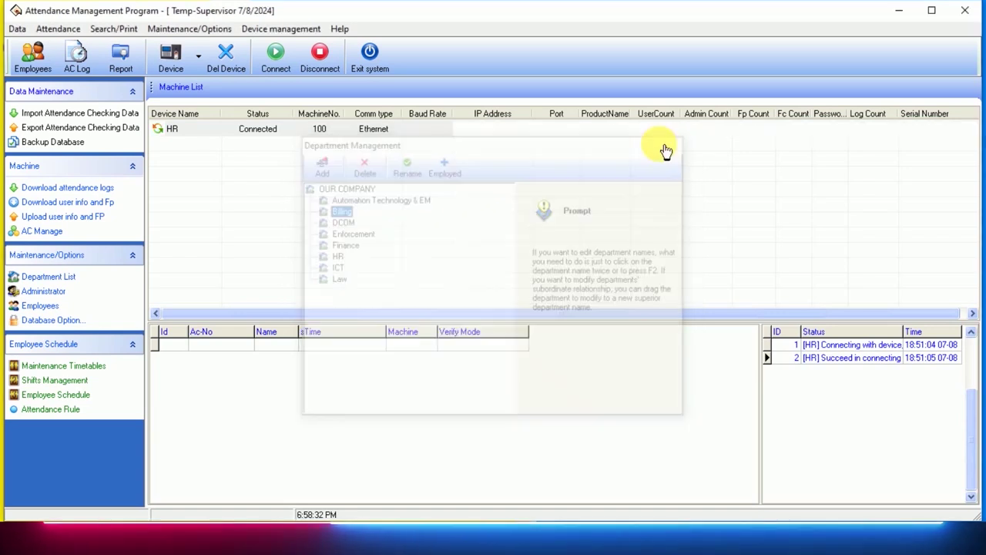
pyautogui.click(59, 290)
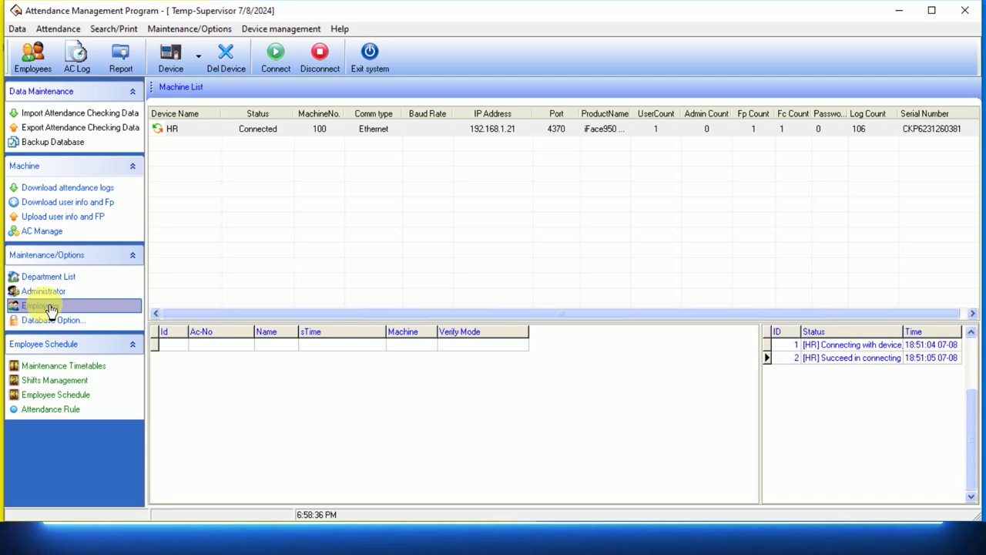
pyautogui.click(51, 309)
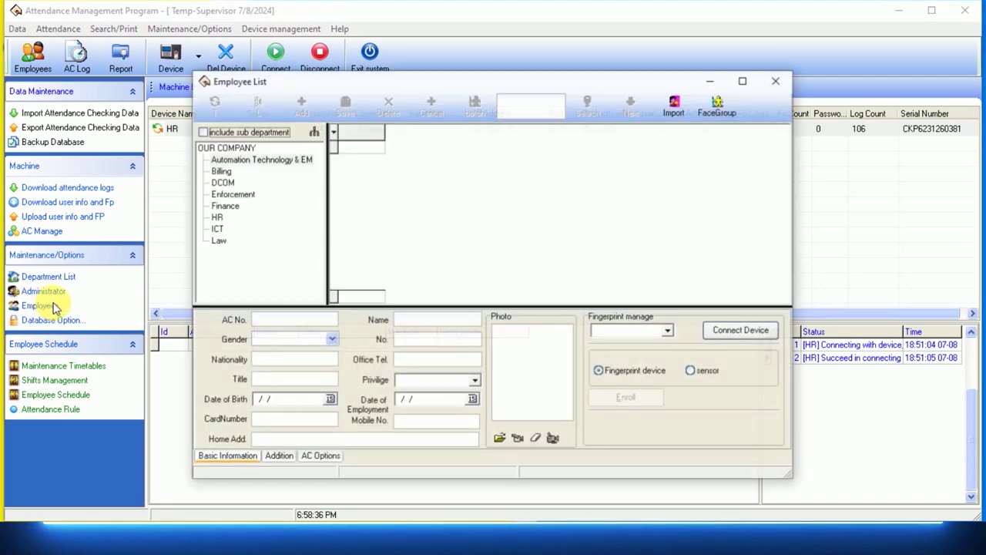
pyautogui.click(778, 81)
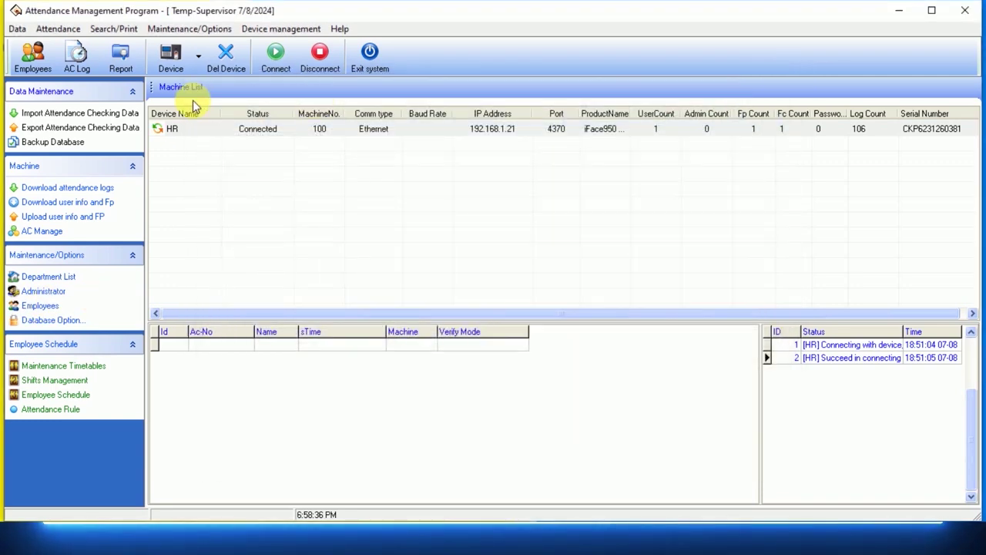
# Add a new employee with AC No. 10000, Male, Ethiopia and title 'Junior ICT Officer'.
pyautogui.click(34, 55)
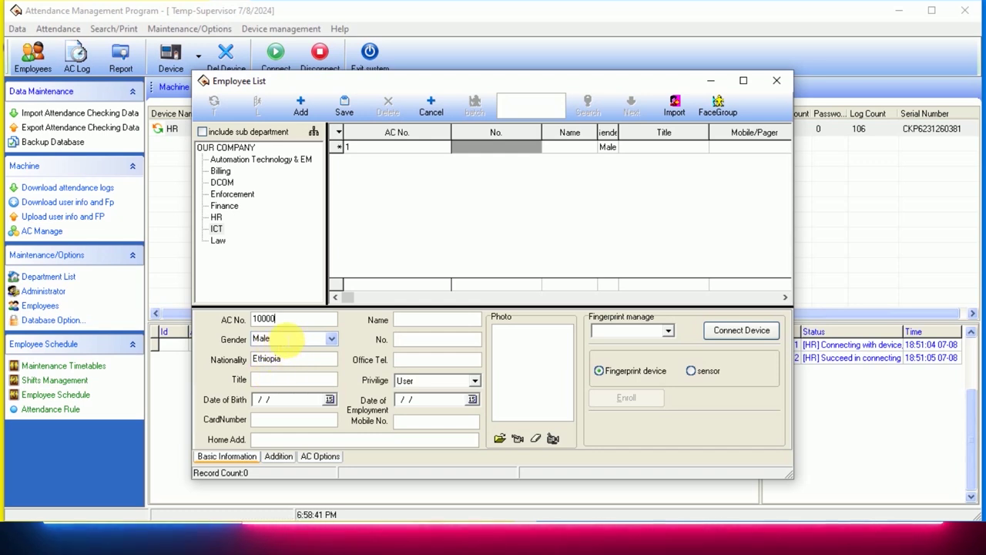
pyautogui.click(331, 339)
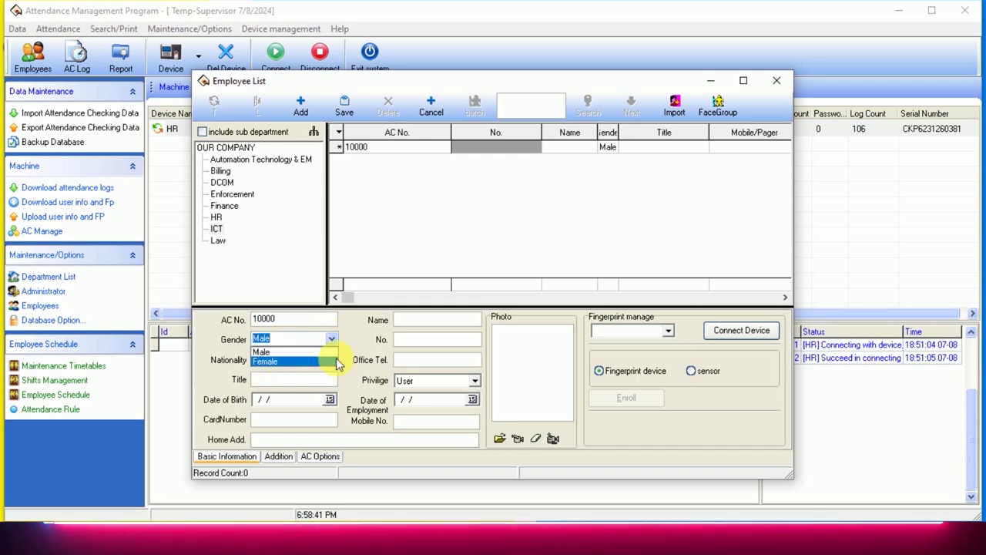
pyautogui.click(368, 345)
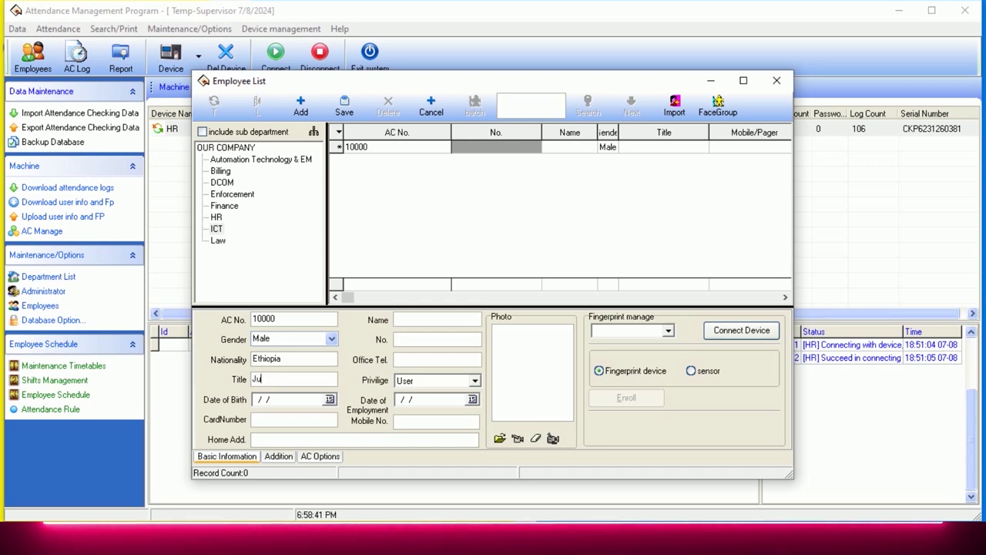
pyautogui.write('Junior')
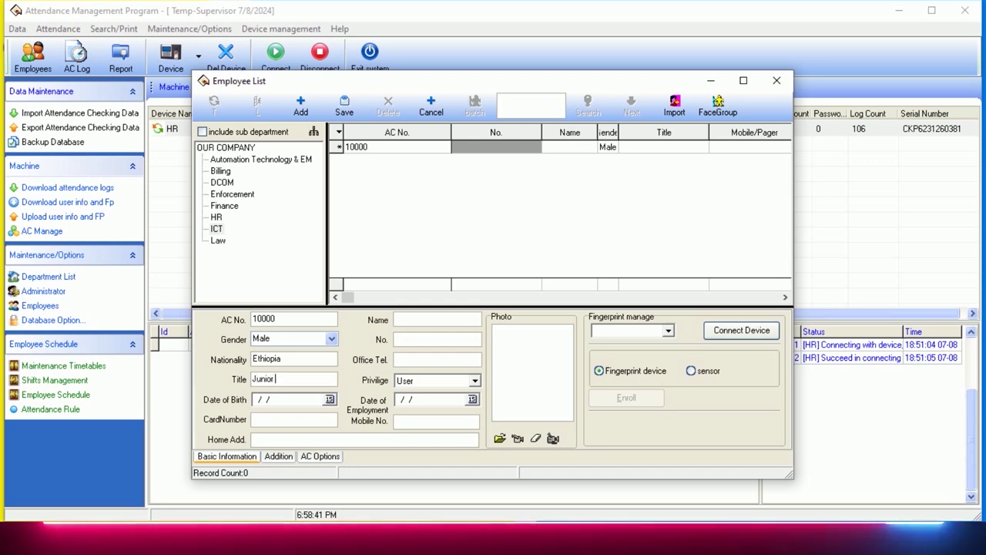
pyautogui.write(' ICT officer')
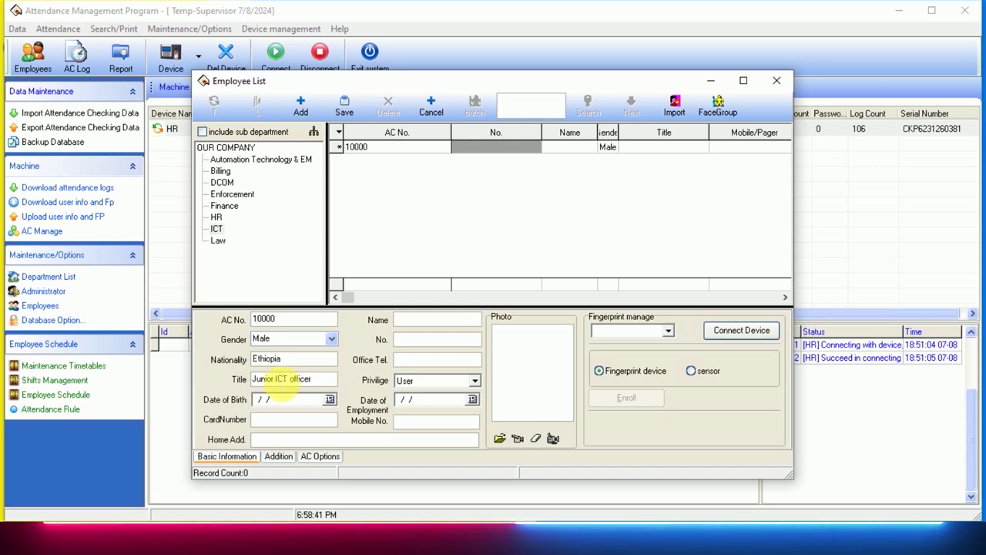
pyautogui.press('BackSpace')
pyautogui.press('BackSpace')
pyautogui.press('BackSpace')
pyautogui.press('BackSpace')
pyautogui.press('BackSpace')
pyautogui.press('BackSpace')
pyautogui.press('BackSpace')
pyautogui.write('Officer')
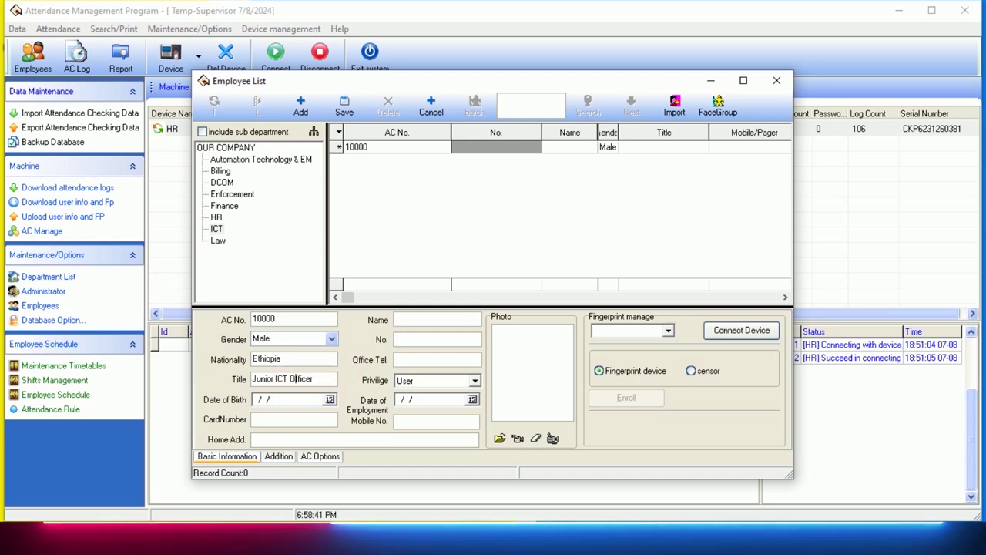
# Set the employee's date of birth to 07/05/2012 in the calendar.
pyautogui.click(329, 400)
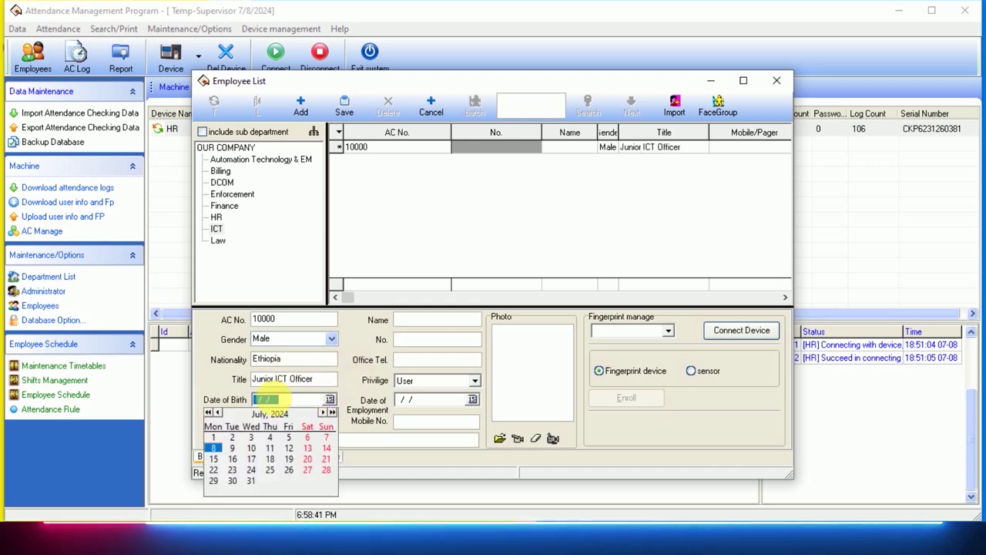
pyautogui.click(210, 413)
pyautogui.click(209, 412)
pyautogui.click(209, 412)
pyautogui.click(209, 413)
pyautogui.click(210, 413)
pyautogui.click(210, 413)
pyautogui.click(209, 413)
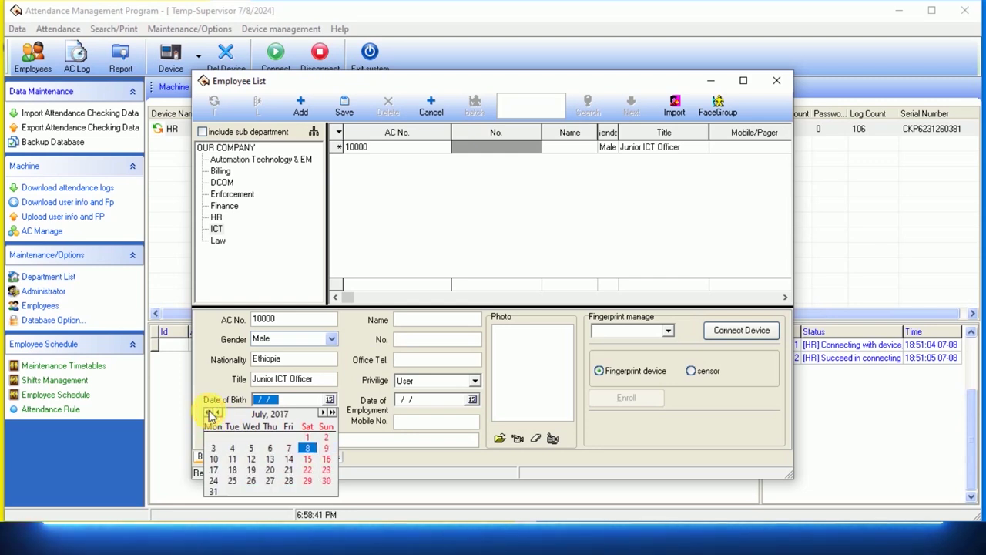
pyautogui.click(210, 413)
pyautogui.click(210, 414)
pyautogui.click(211, 414)
pyautogui.click(210, 413)
pyautogui.click(209, 413)
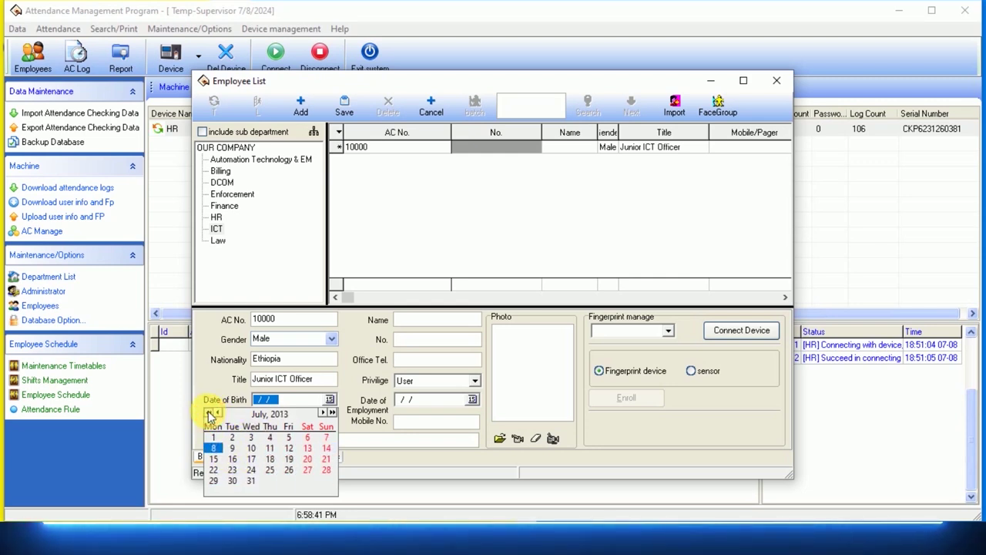
pyautogui.click(271, 447)
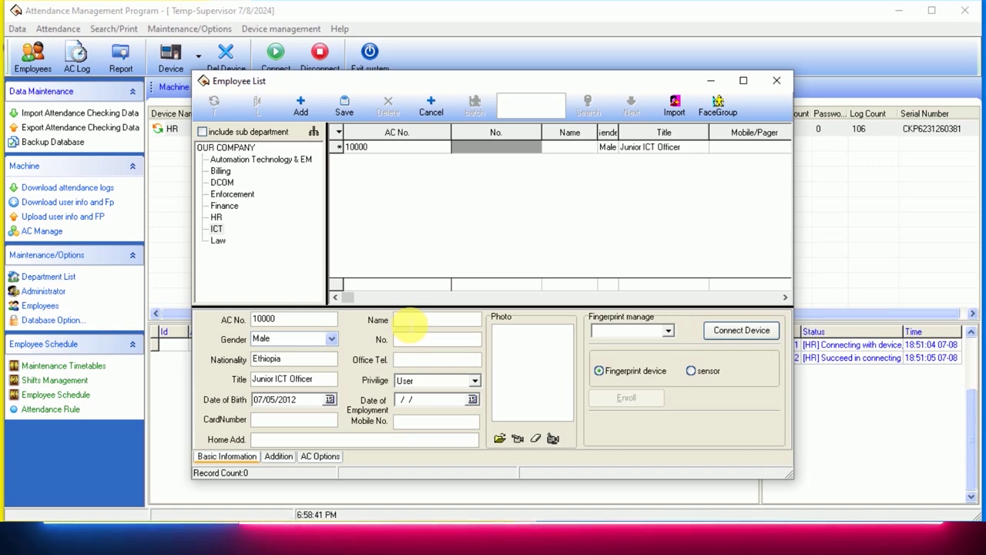
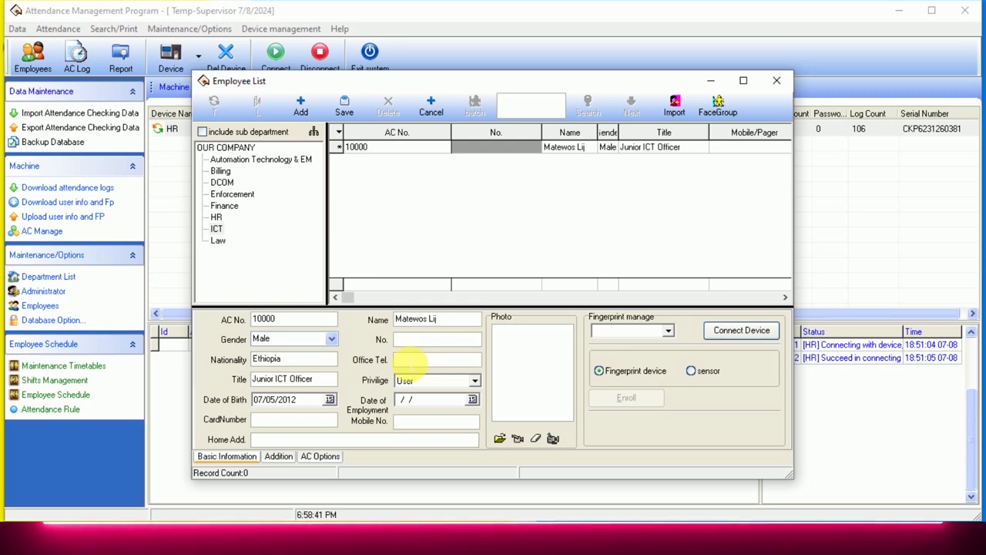
# Enter the employee's name and office phone number.
pyautogui.write('087')
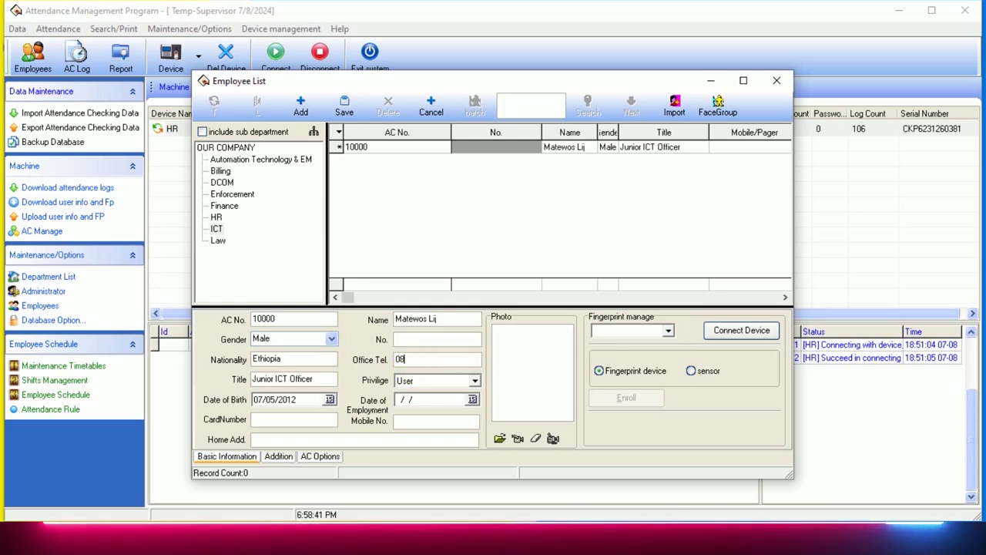
pyautogui.press('BackSpace')
pyautogui.press('BackSpace')
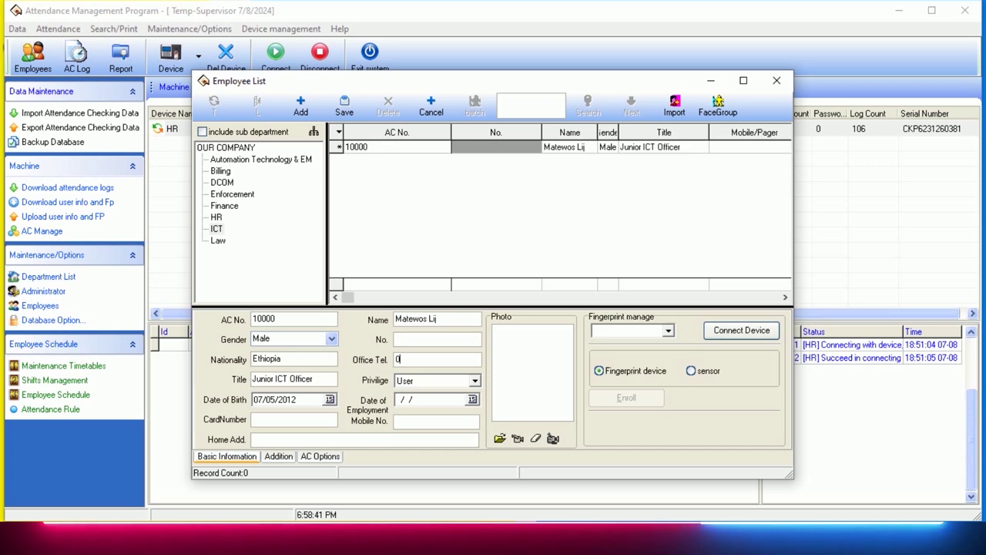
pyautogui.write('58178')
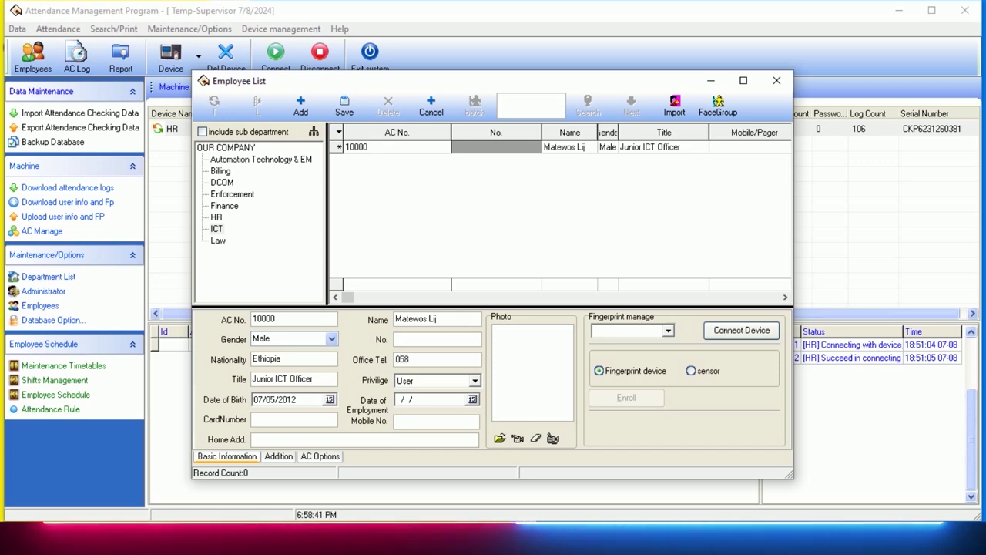
# Leave the employee's privilege set to User.
pyautogui.click(426, 380)
pyautogui.click(515, 387)
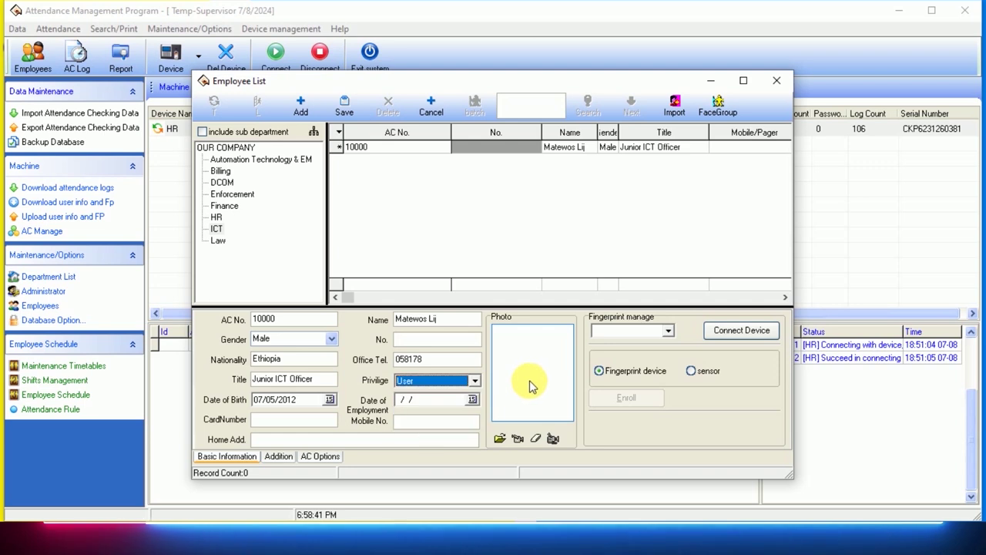
pyautogui.click(476, 381)
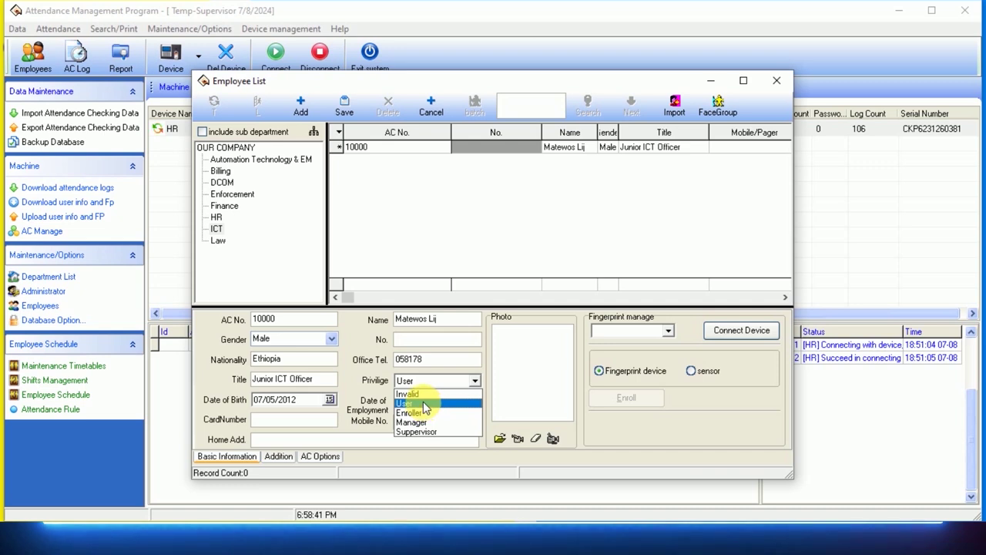
pyautogui.click(424, 399)
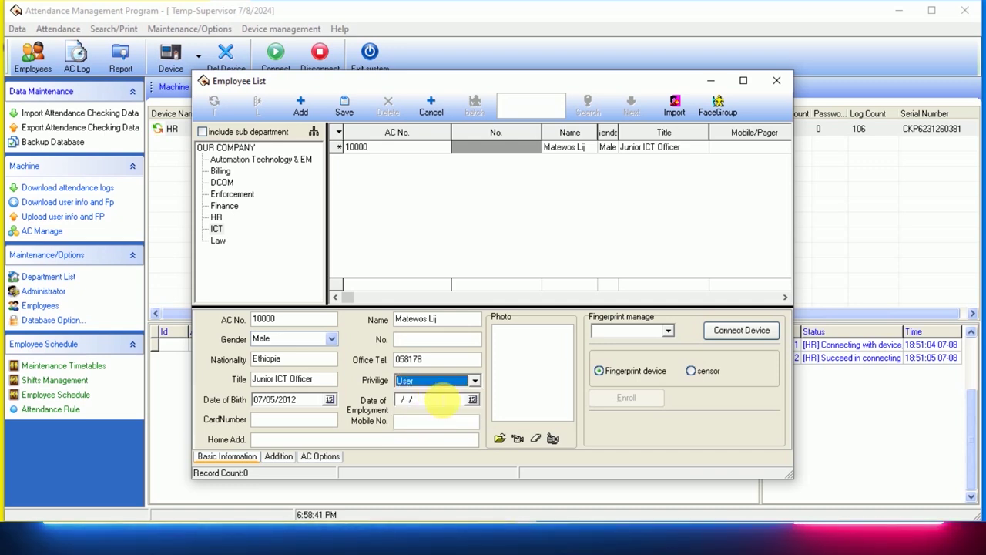
pyautogui.click(476, 382)
pyautogui.click(409, 406)
pyautogui.click(470, 381)
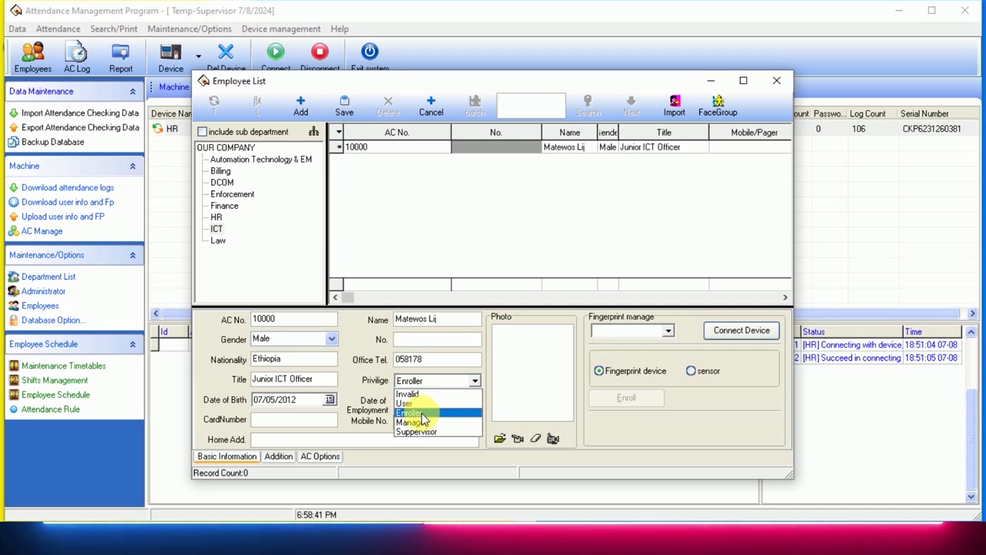
pyautogui.click(421, 414)
pyautogui.click(472, 381)
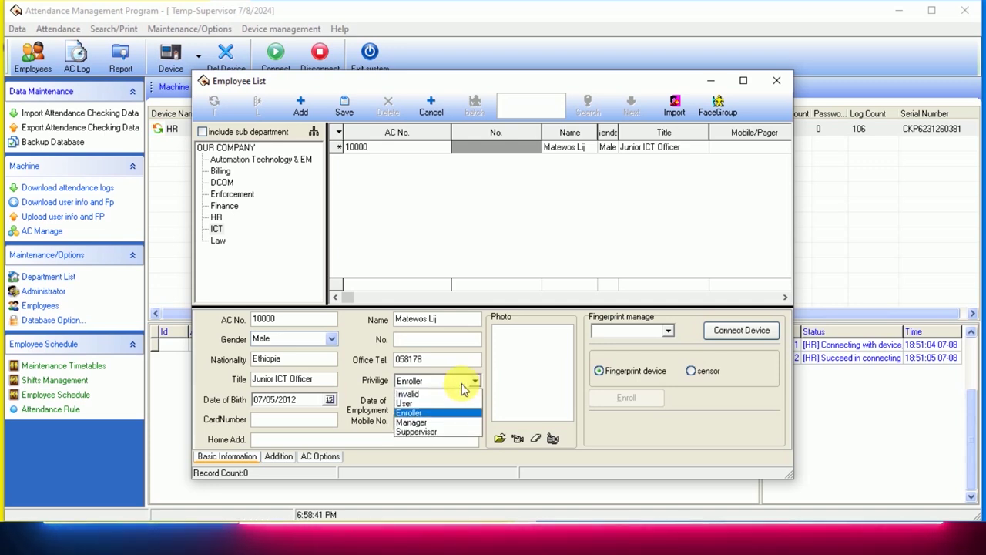
pyautogui.click(421, 404)
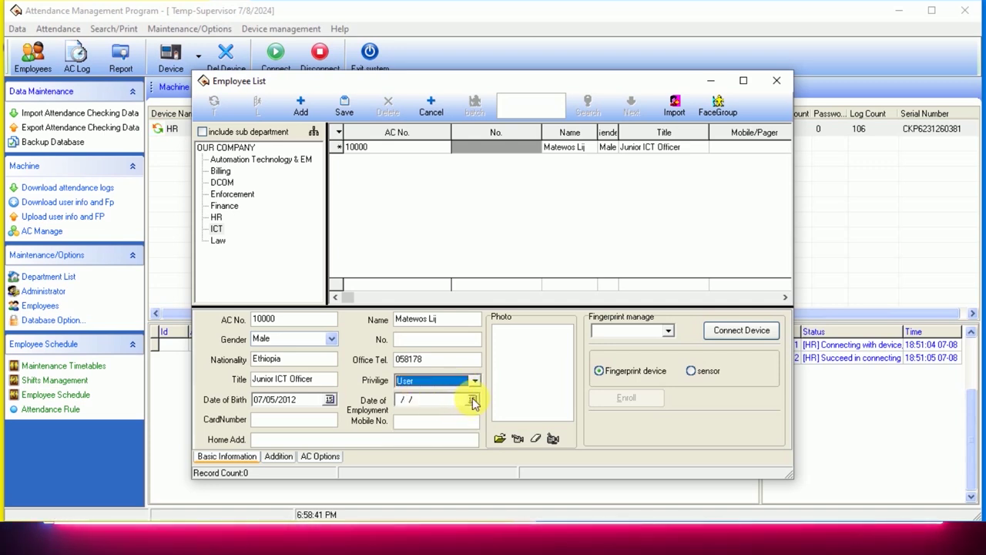
# Set the employment date to 07/08/2021 and enter the employee's mobile number.
pyautogui.click(473, 401)
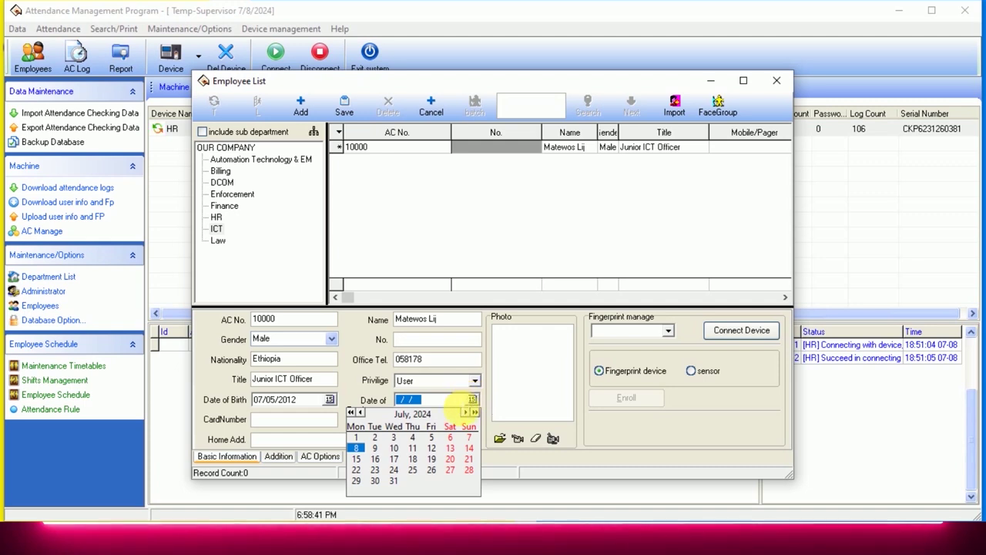
pyautogui.click(351, 413)
pyautogui.click(351, 413)
pyautogui.click(350, 413)
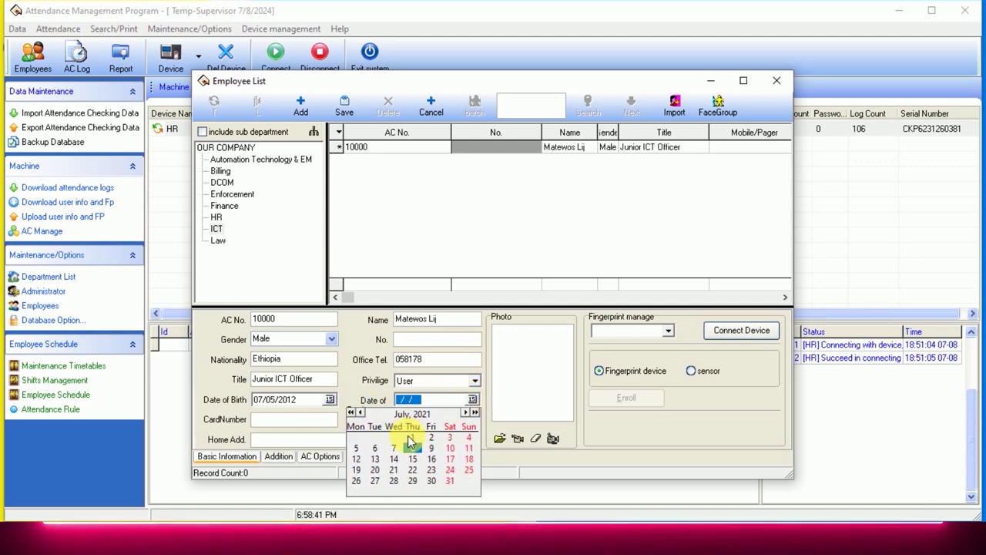
pyautogui.click(414, 449)
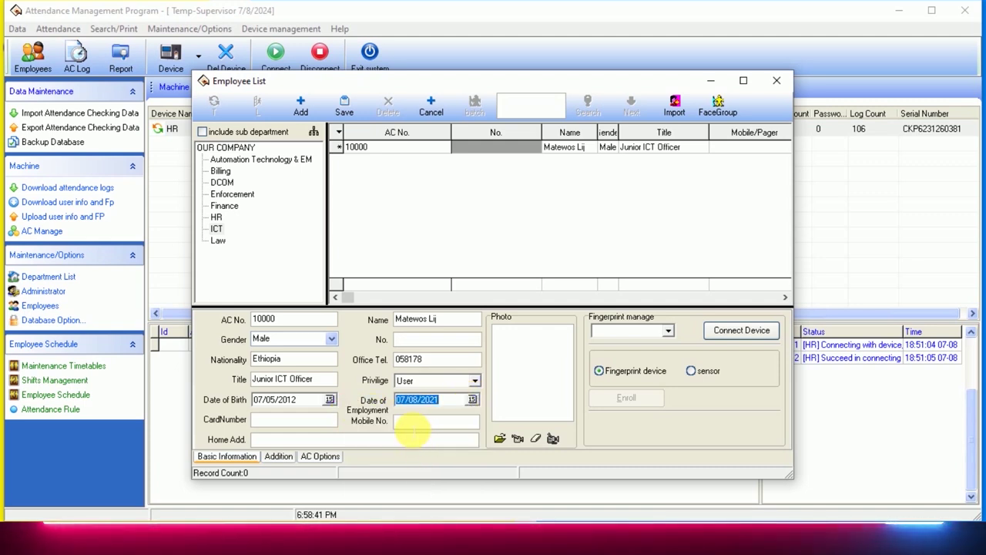
pyautogui.click(414, 425)
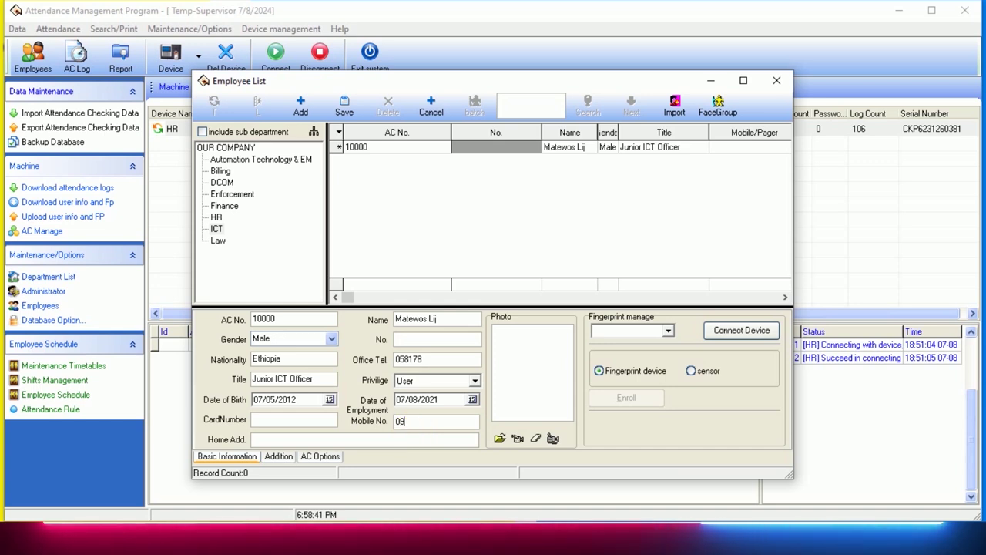
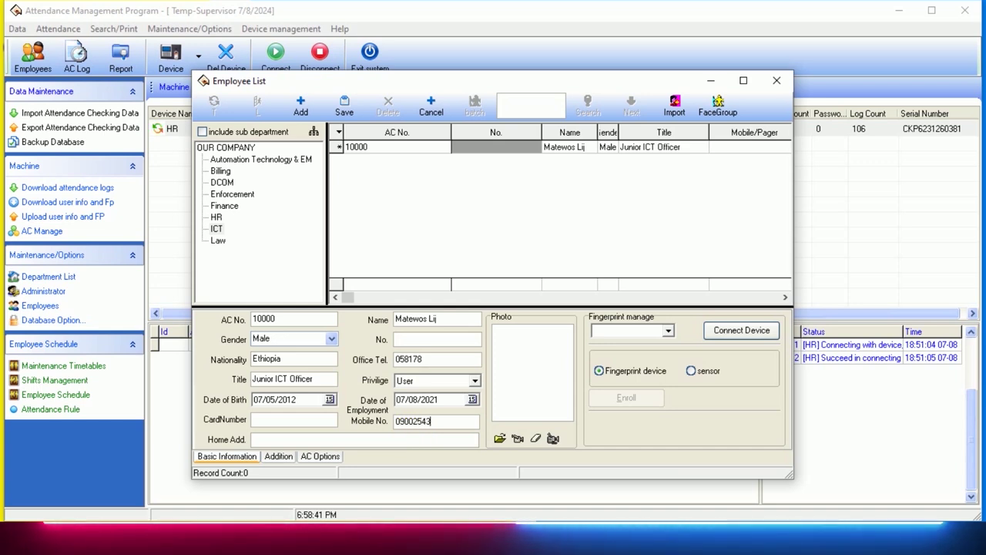
pyautogui.click(532, 377)
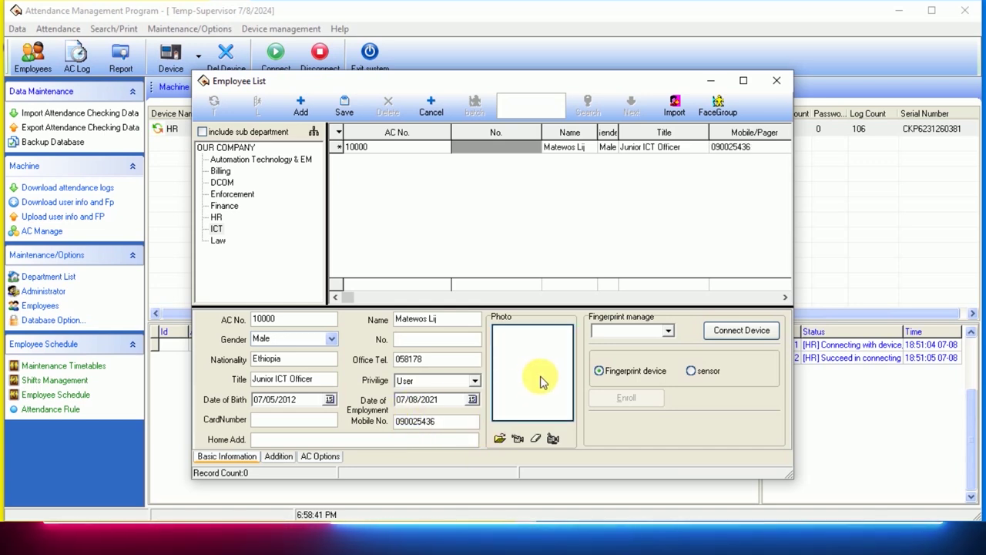
# Attach the 'image' file as the employee photo after the camera capture fails.
pyautogui.click(518, 440)
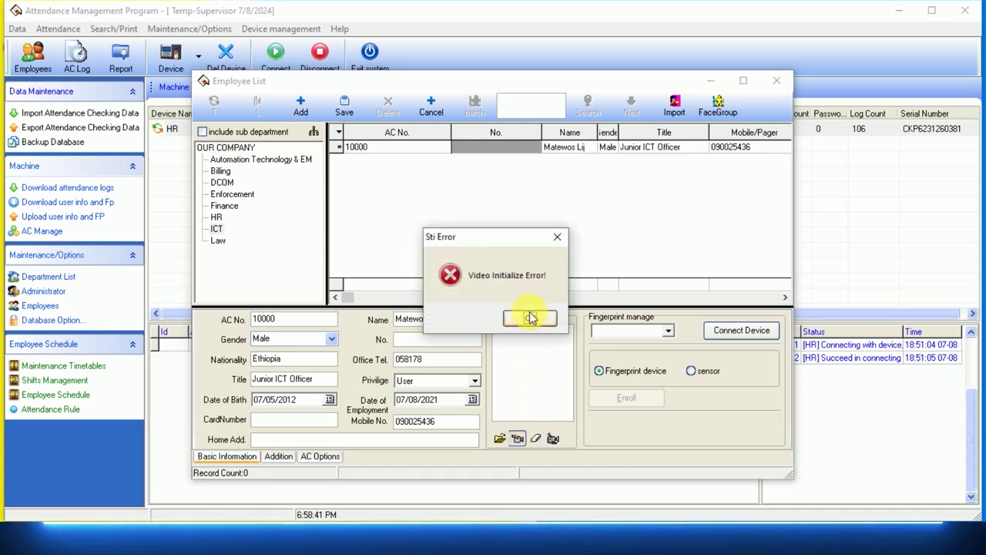
pyautogui.click(530, 320)
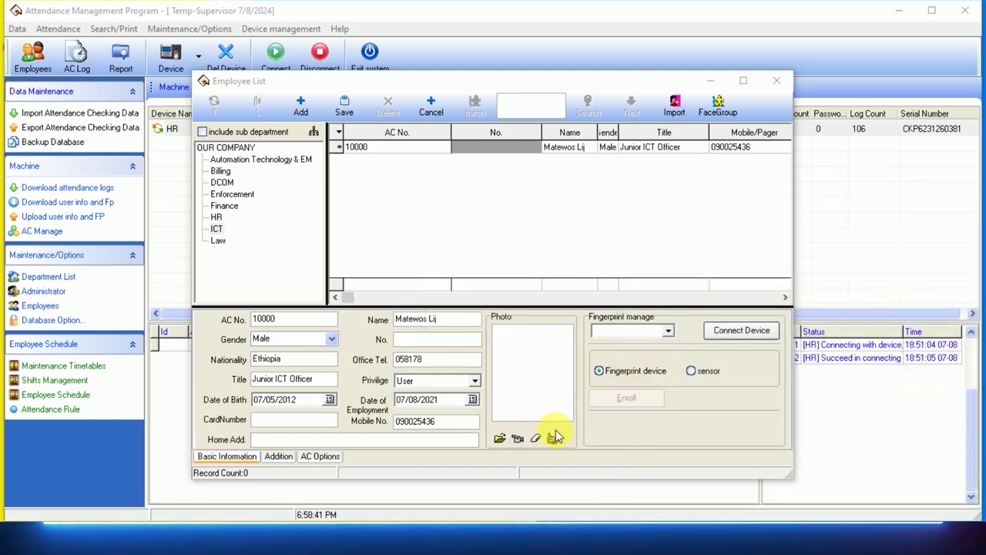
pyautogui.click(499, 439)
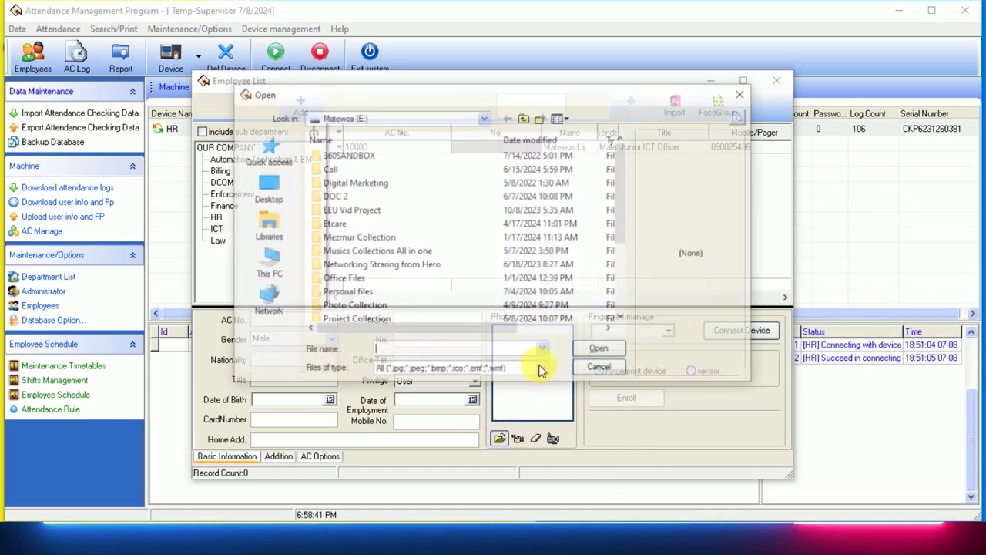
pyautogui.scroll(-3, 415, 317)
pyautogui.click(335, 306)
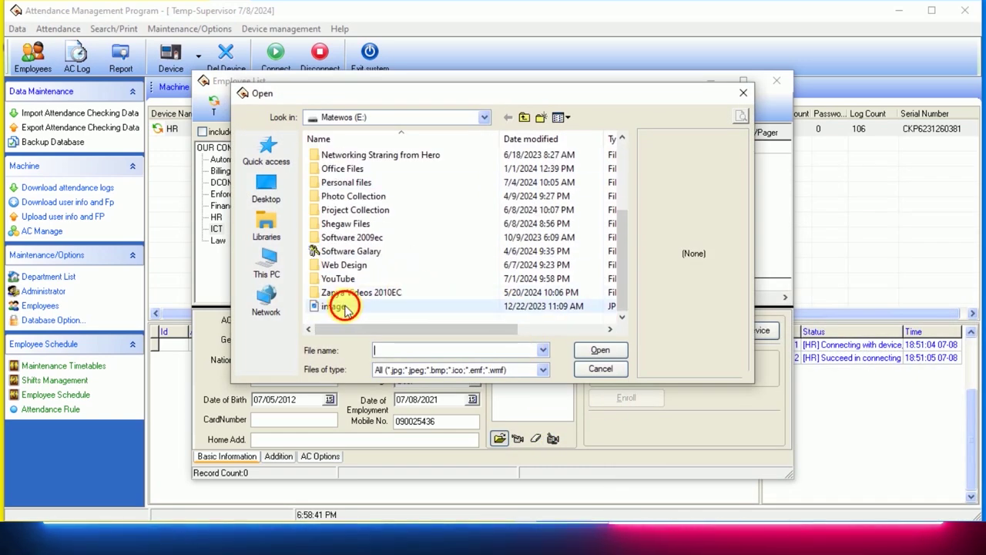
pyautogui.click(601, 351)
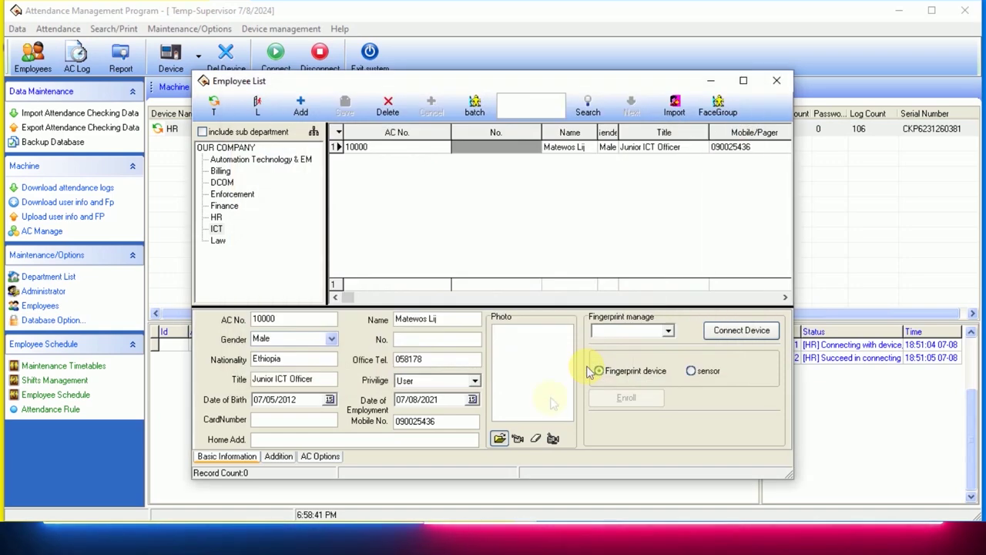
pyautogui.click(669, 334)
# Connect to the HR fingerprint device, confirm the success message, and use it as the capture source.
pyautogui.click(652, 344)
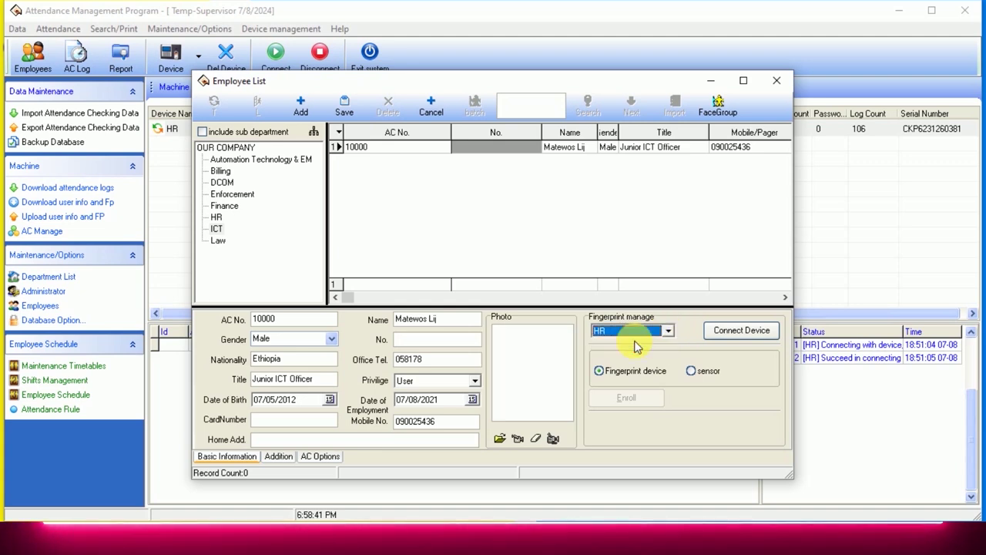
pyautogui.click(738, 331)
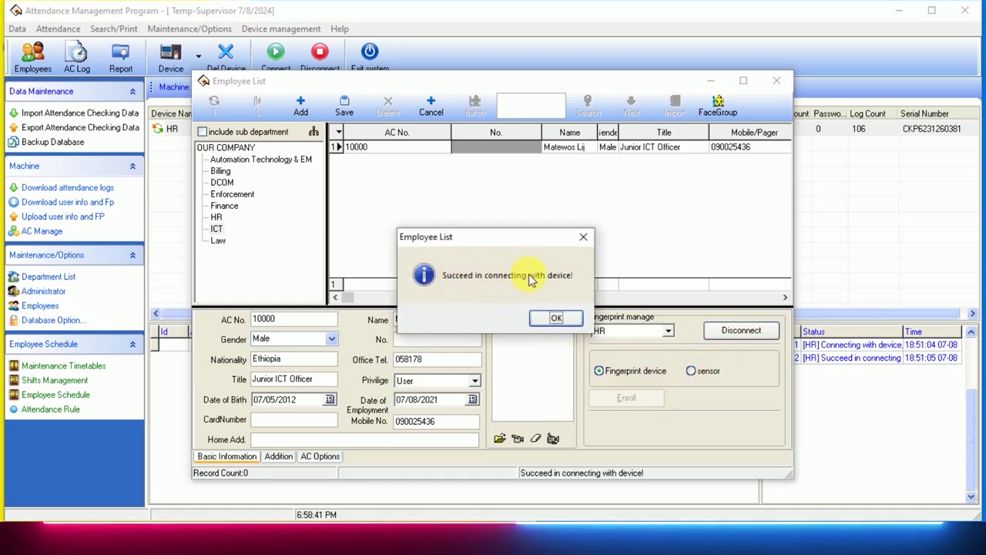
pyautogui.click(557, 319)
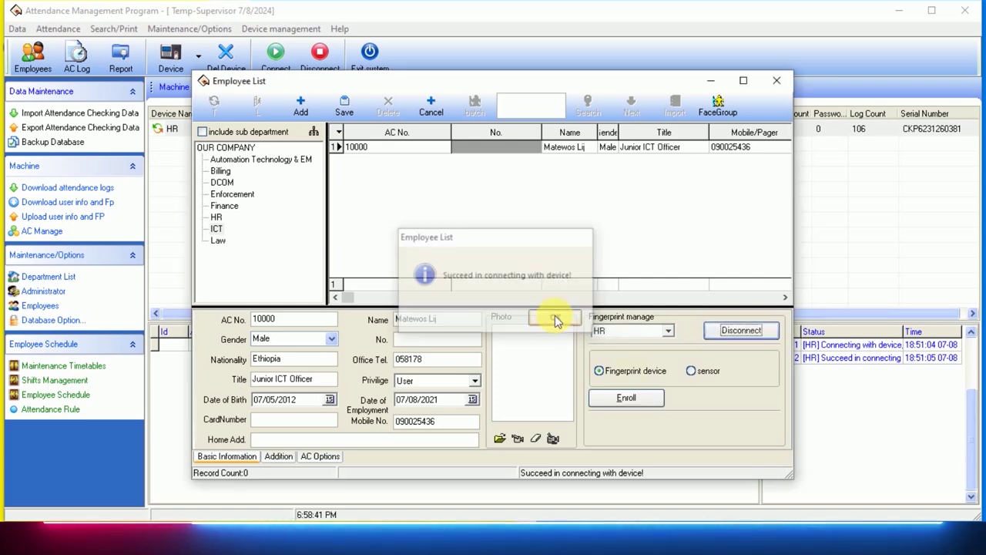
pyautogui.click(629, 373)
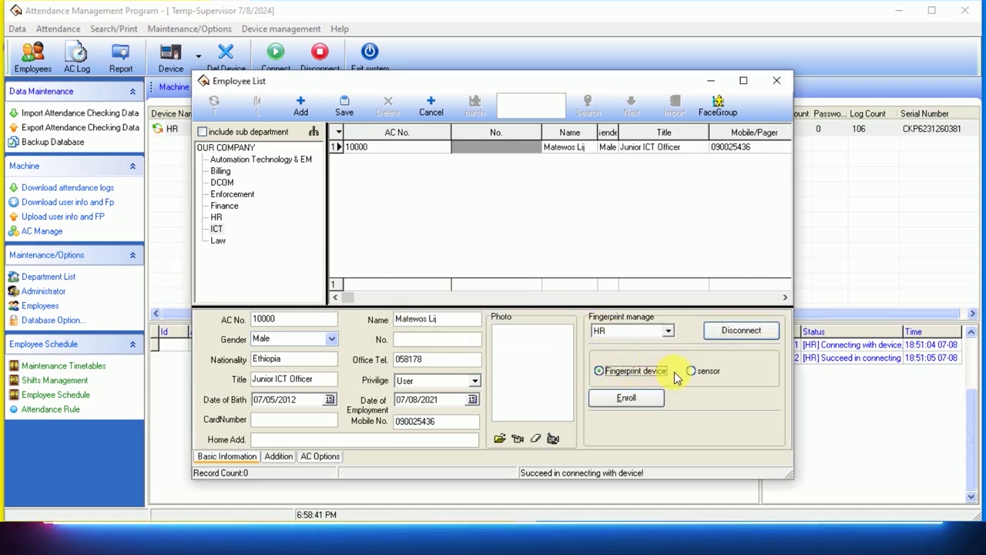
# Open the Fingerprint registration window for the new employee with Enroll.
pyautogui.click(630, 397)
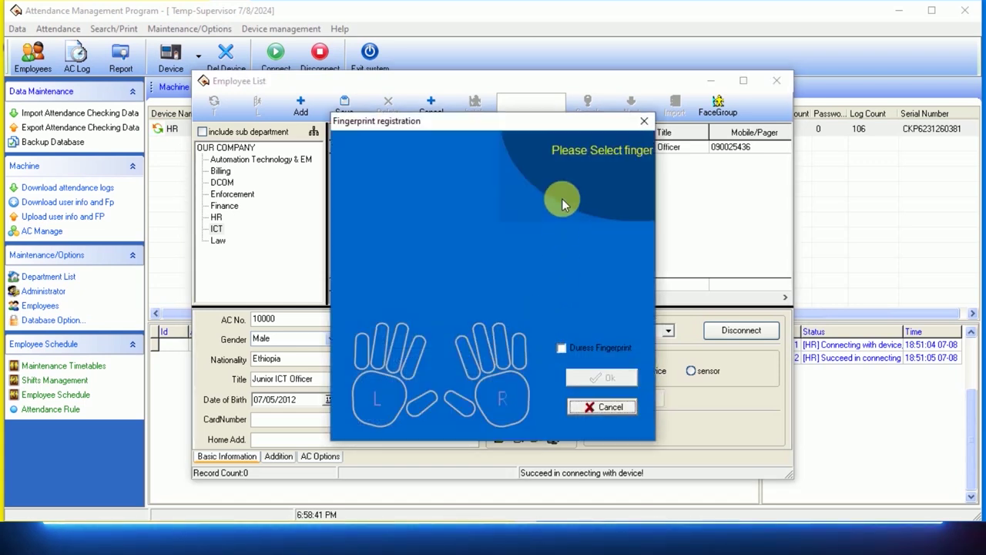